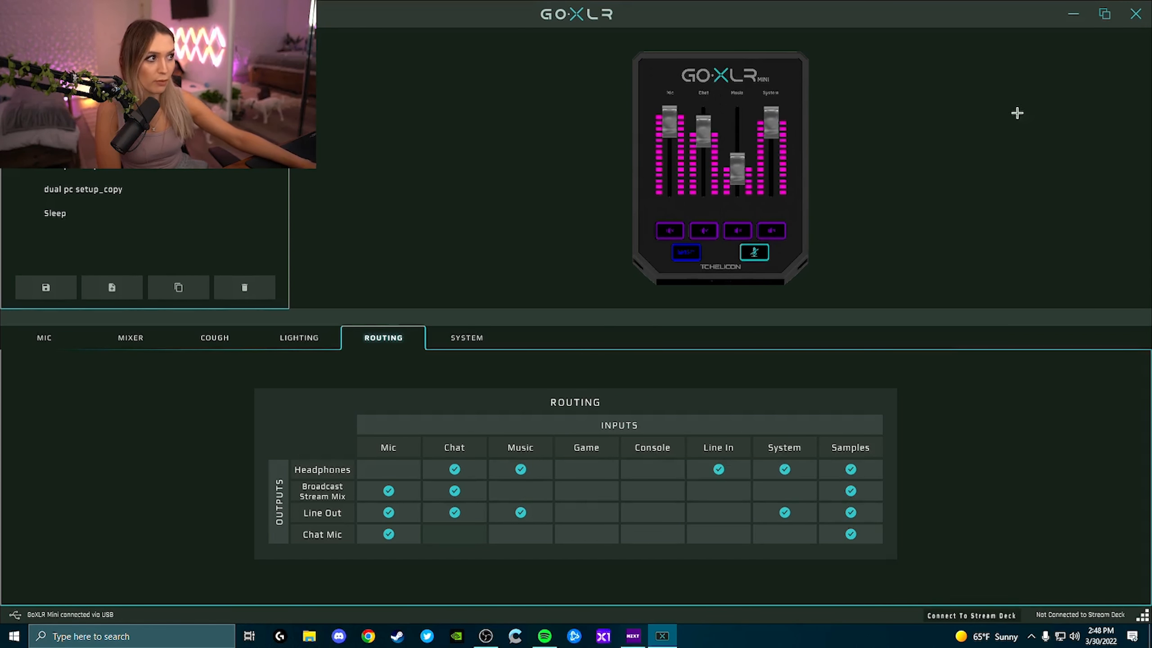
# Step: Switch to OBS and enable the Twitch VOD Track on track 2 in the streaming output settings
pyautogui.click(1072, 14)
pyautogui.click(485, 636)
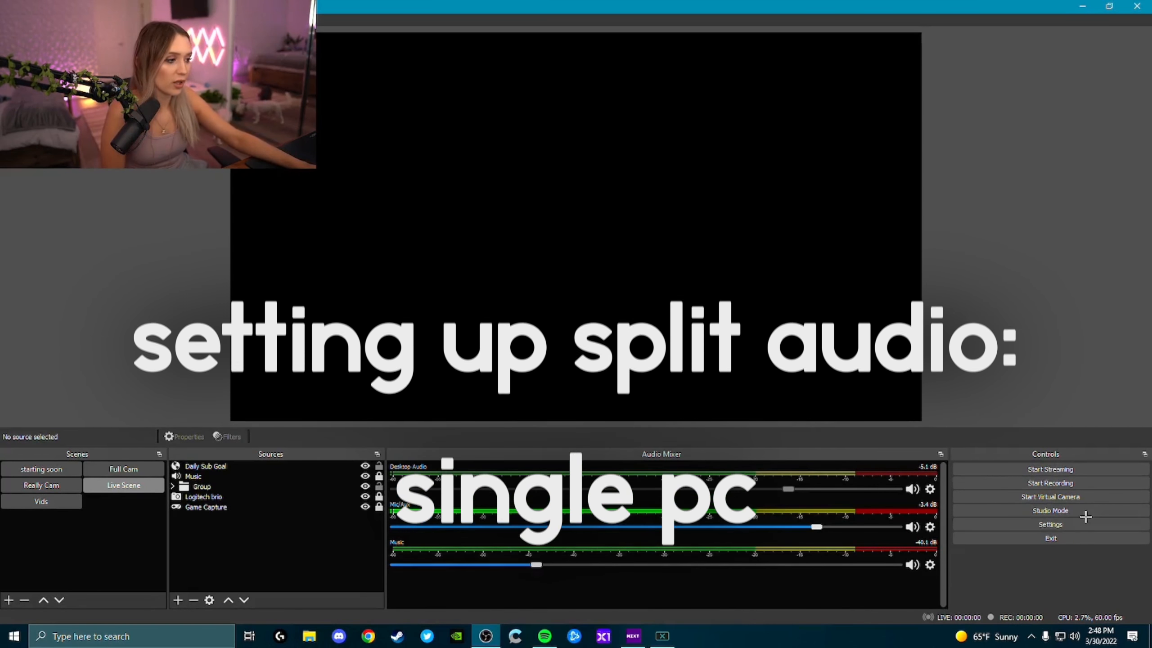
pyautogui.click(1070, 524)
pyautogui.click(325, 176)
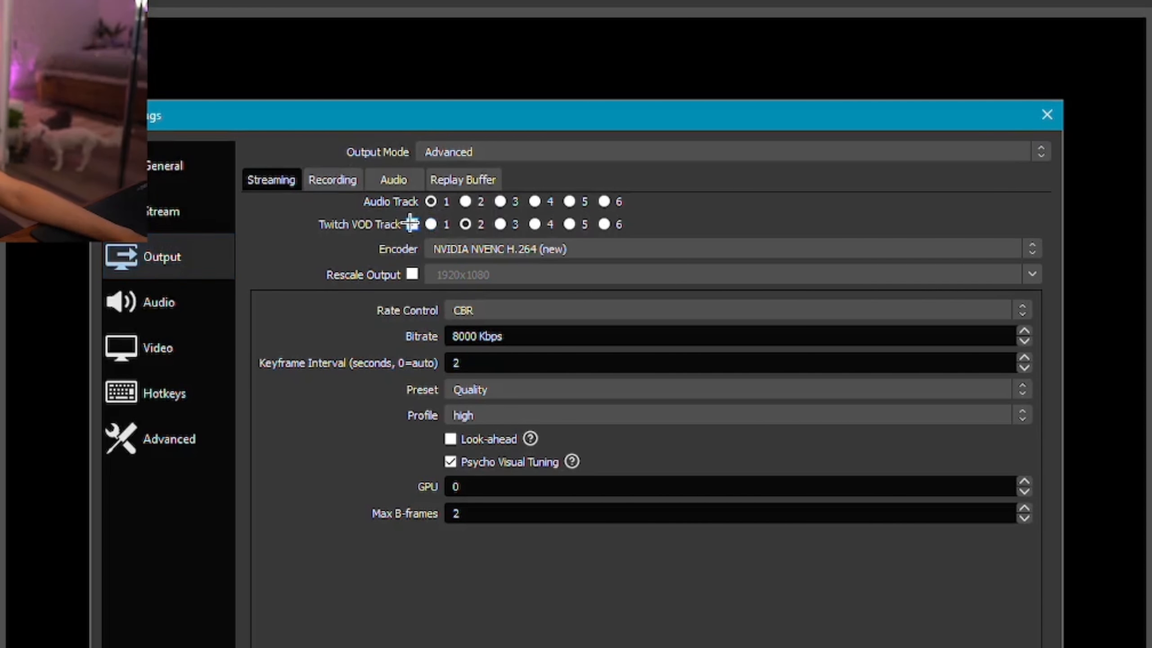
pyautogui.click(411, 223)
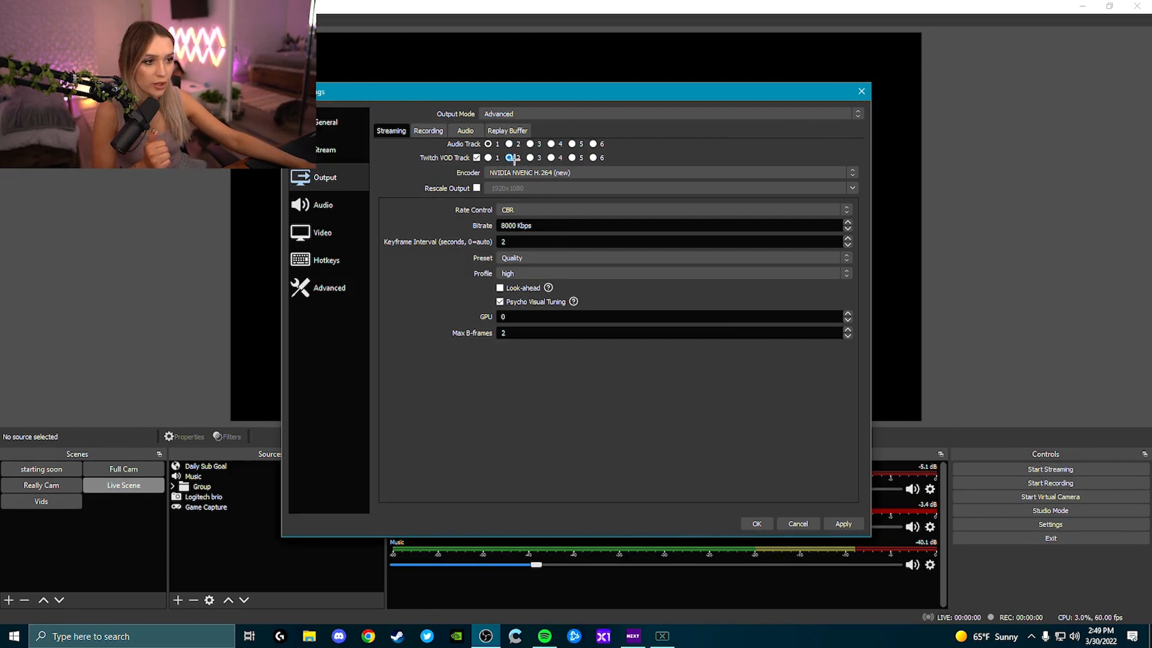
pyautogui.click(843, 524)
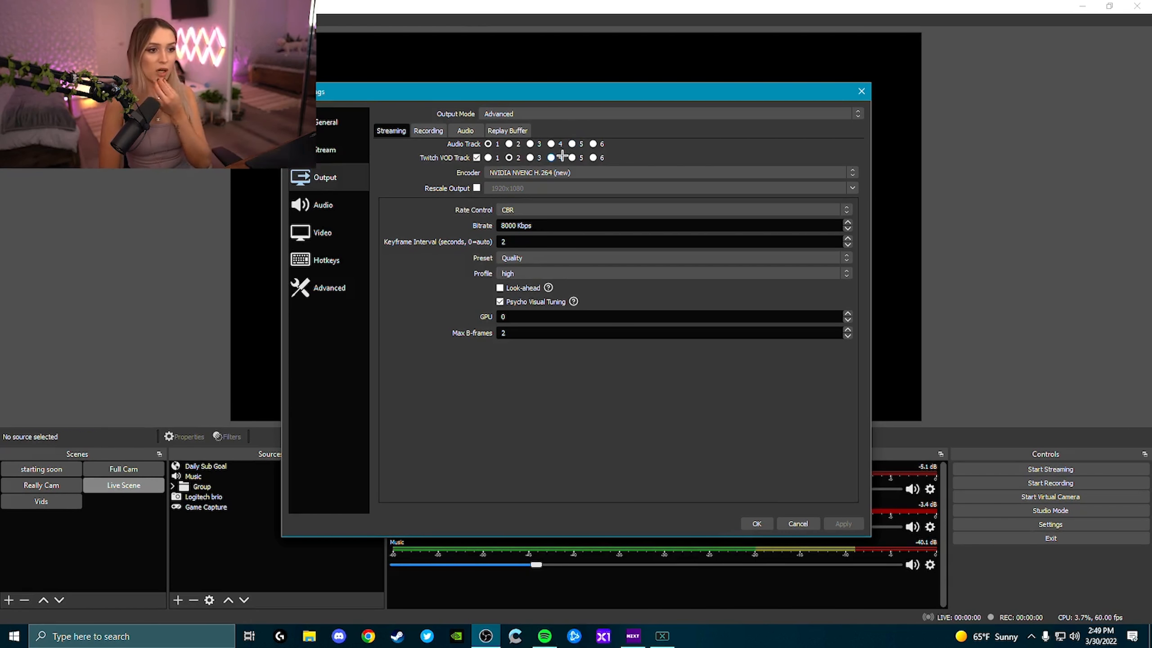
pyautogui.click(757, 524)
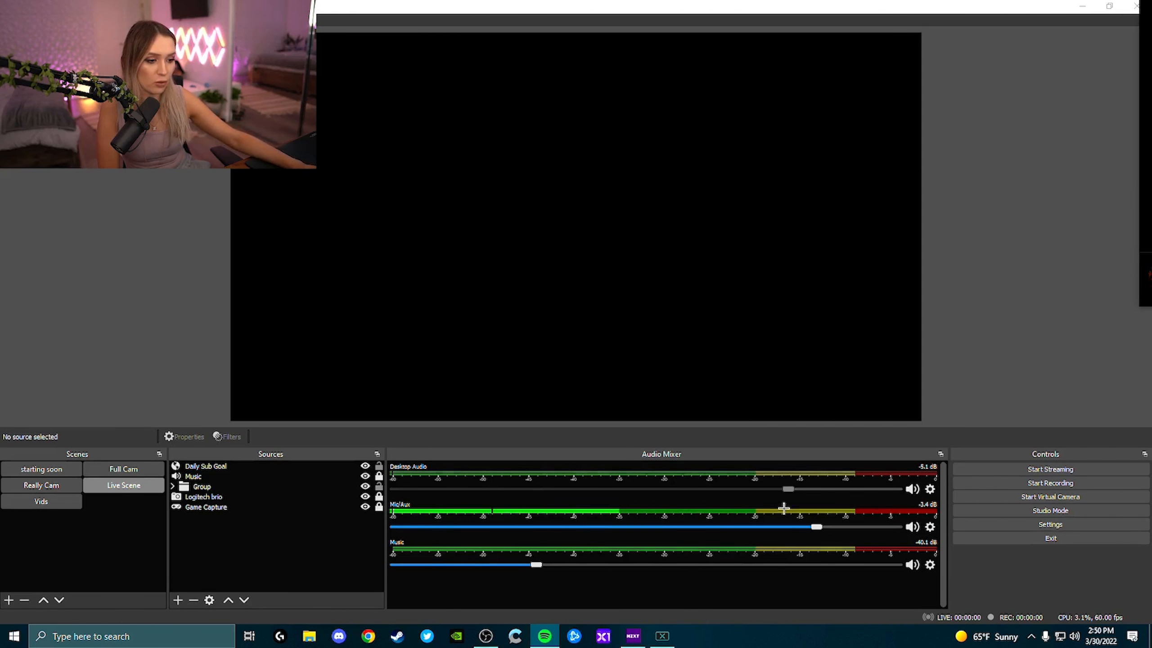
# Step: Put Spotify and the GoXLR app away and open the Windows sound settings' app volume and device preferences
pyautogui.moveTo(1151, 32); pyautogui.dragTo(529, 32)
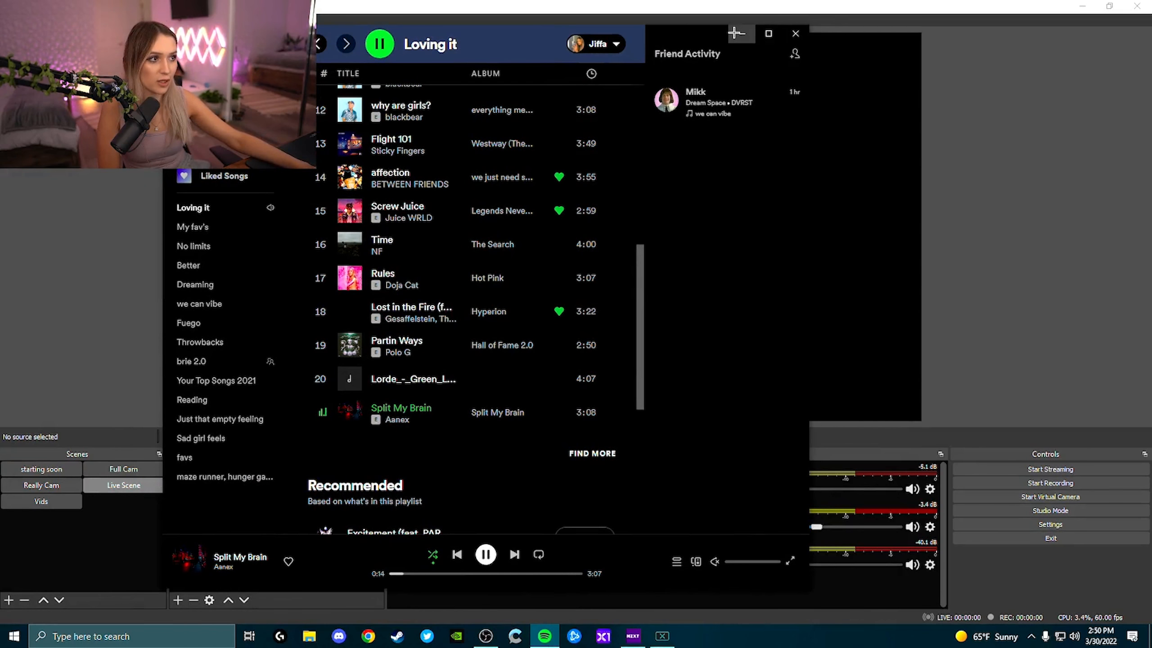
pyautogui.click(742, 33)
pyautogui.click(205, 626)
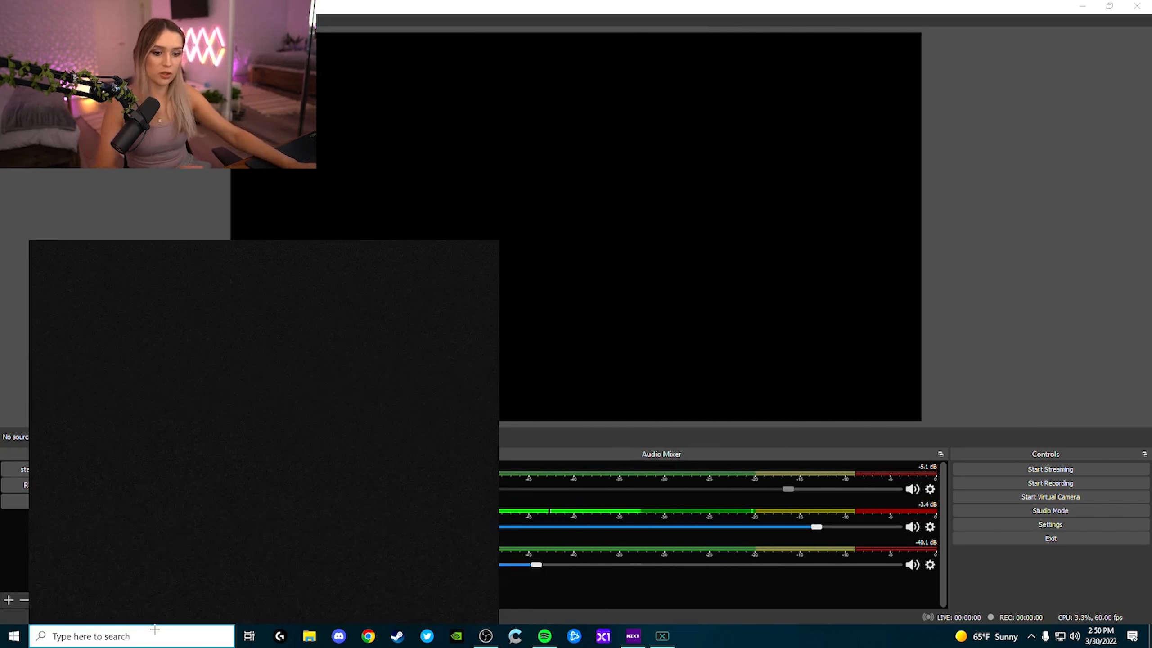
pyautogui.write('sound')
pyautogui.click(113, 307)
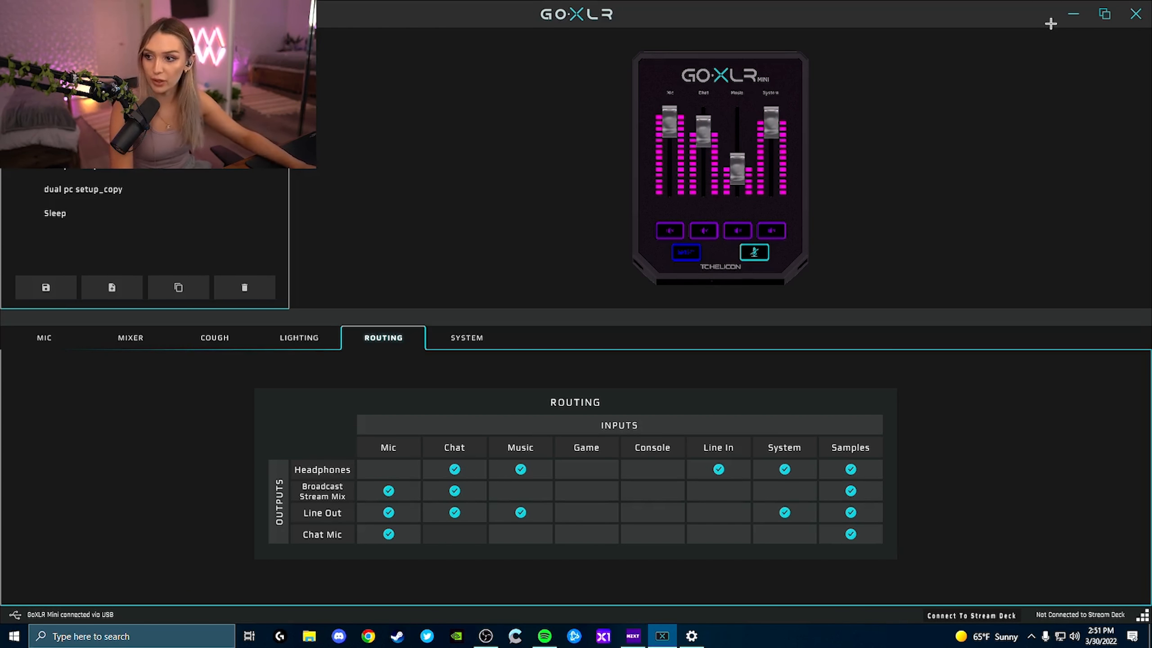
pyautogui.click(1073, 14)
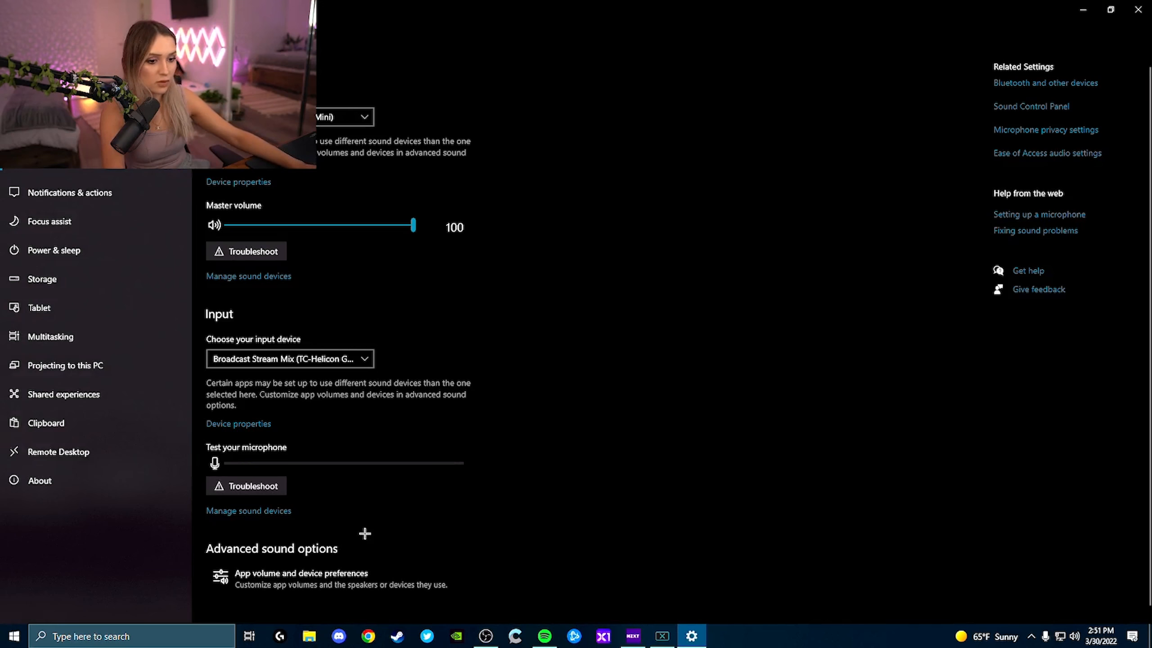
pyautogui.click(307, 581)
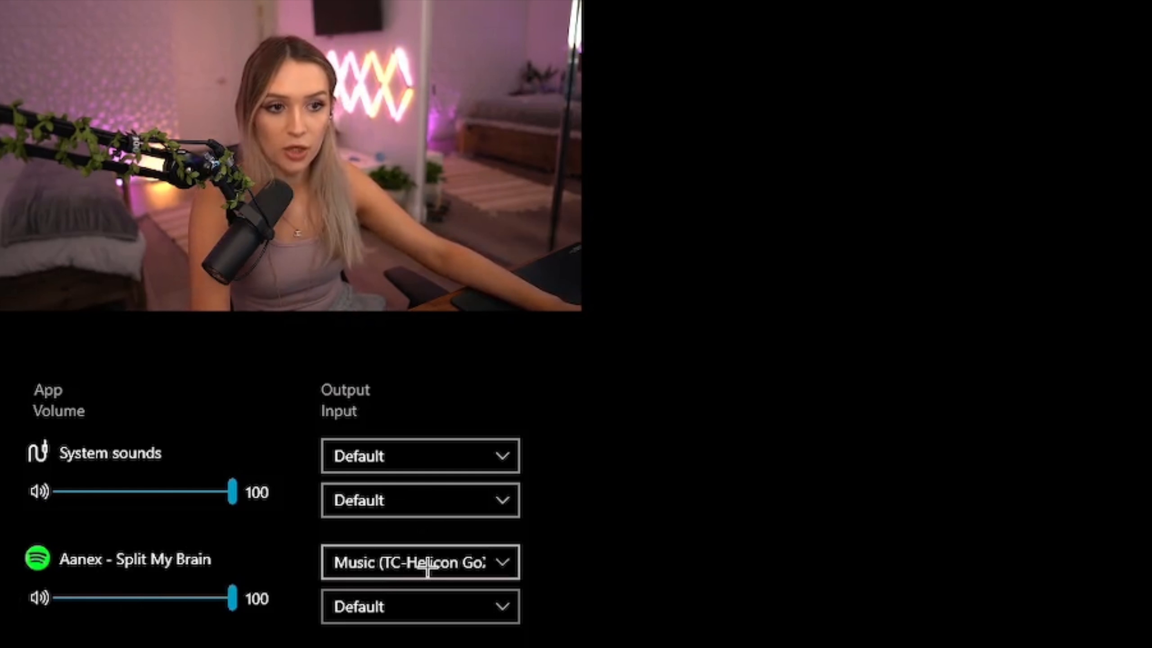
# Step: Set Spotify's output device to Music (TC-Helicon GoXLR Mini)
pyautogui.click(427, 567)
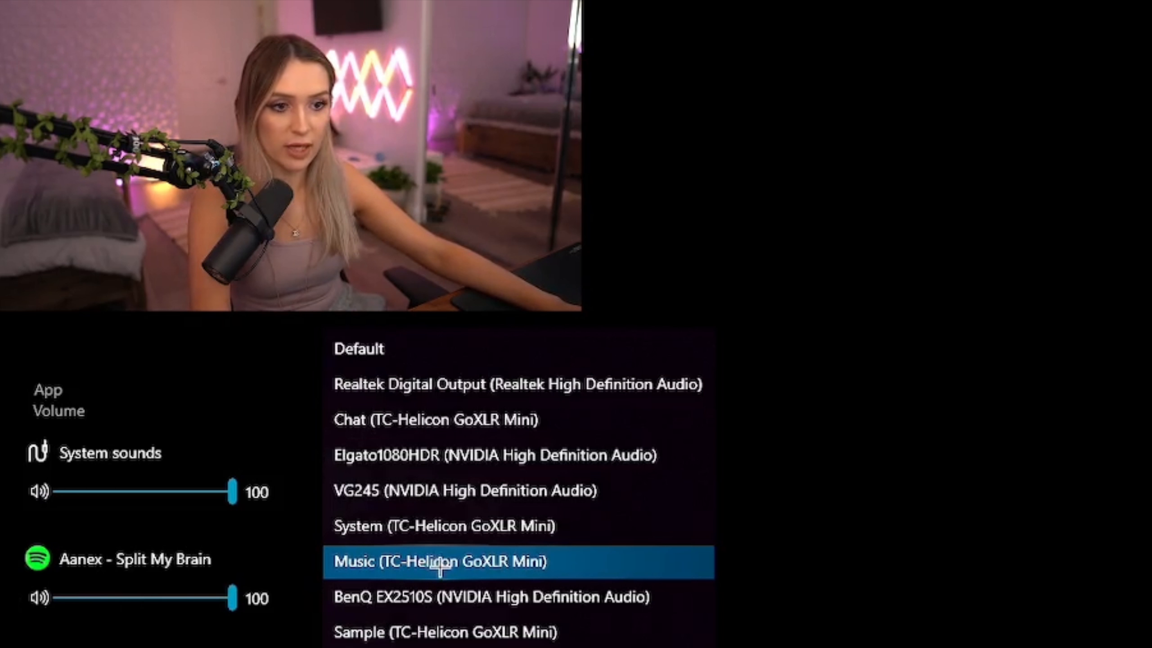
pyautogui.click(440, 564)
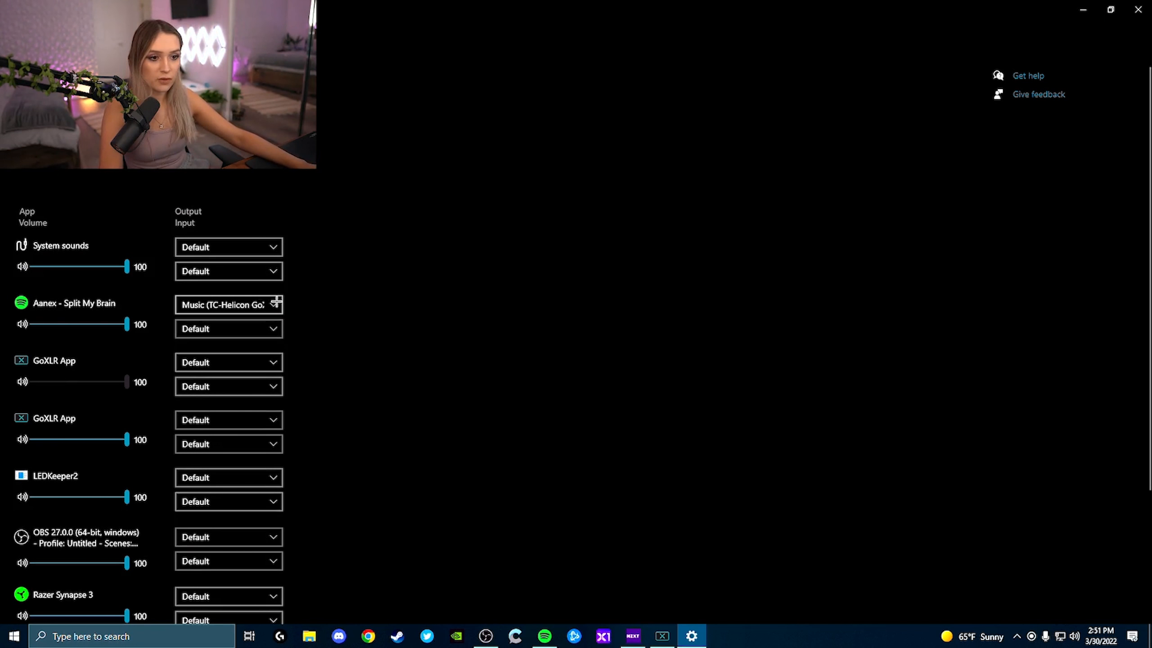
pyautogui.click(262, 307)
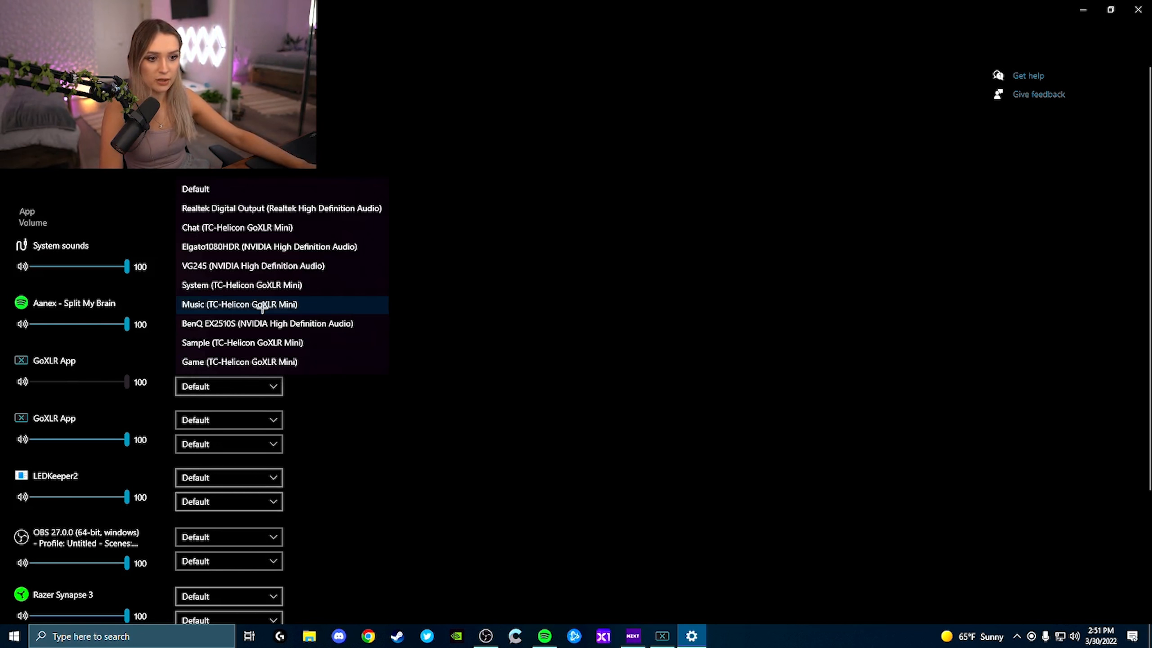
pyautogui.click(273, 308)
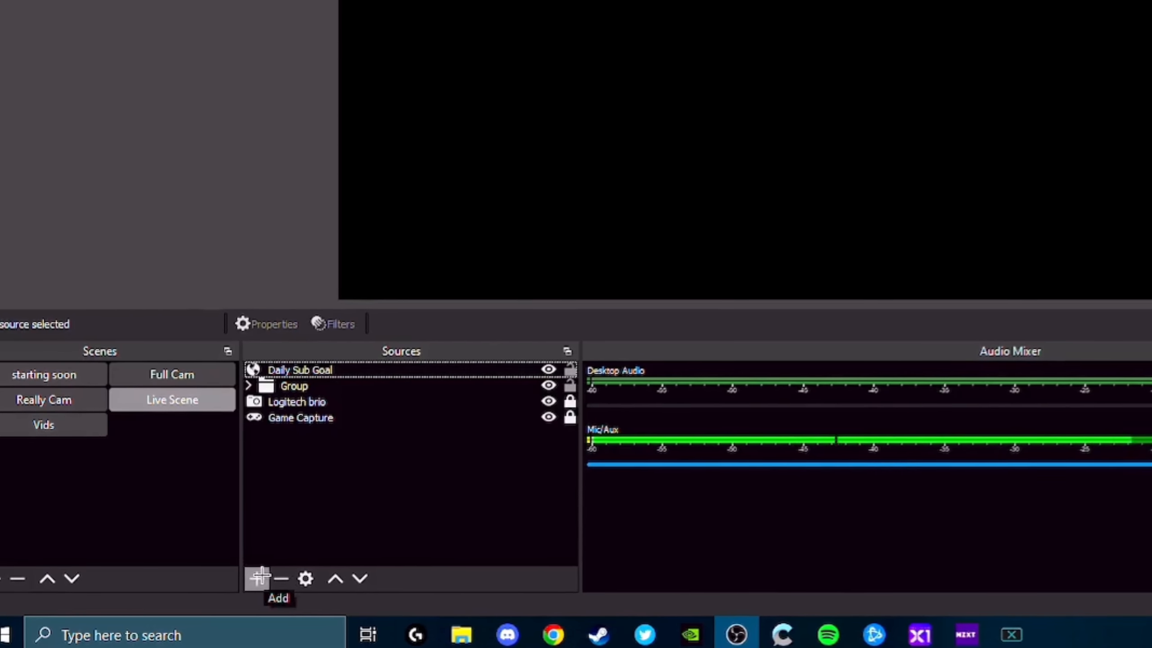
# Step: Add a new Audio Output Capture source named MusicT to the Live Scene in OBS
pyautogui.click(261, 577)
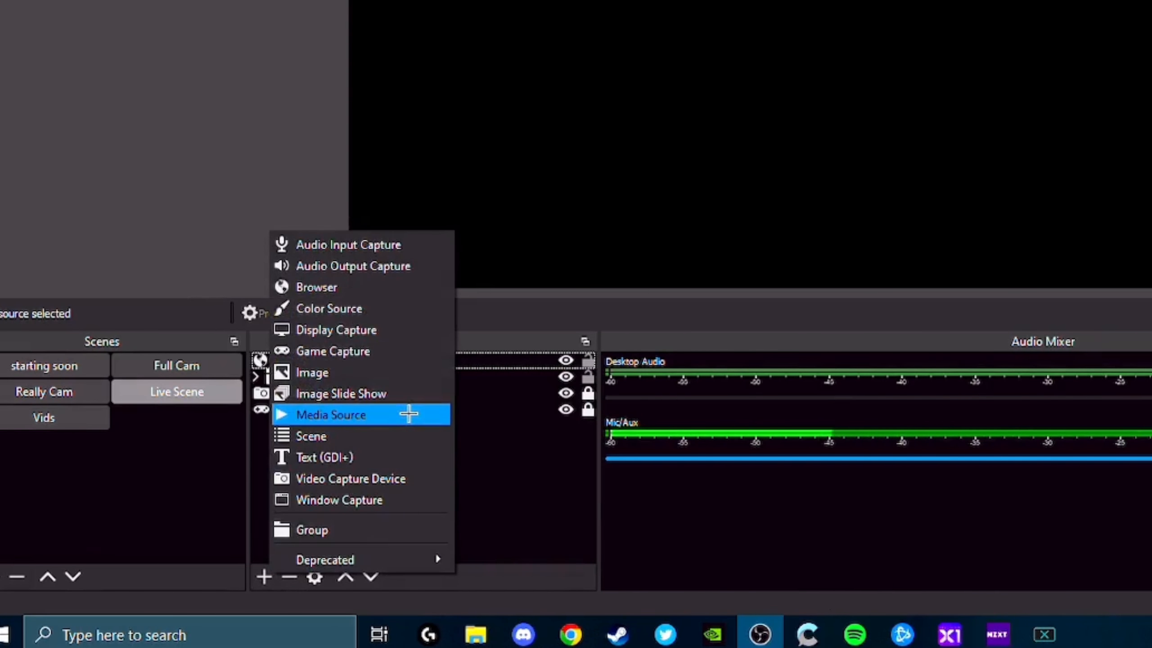
pyautogui.click(401, 269)
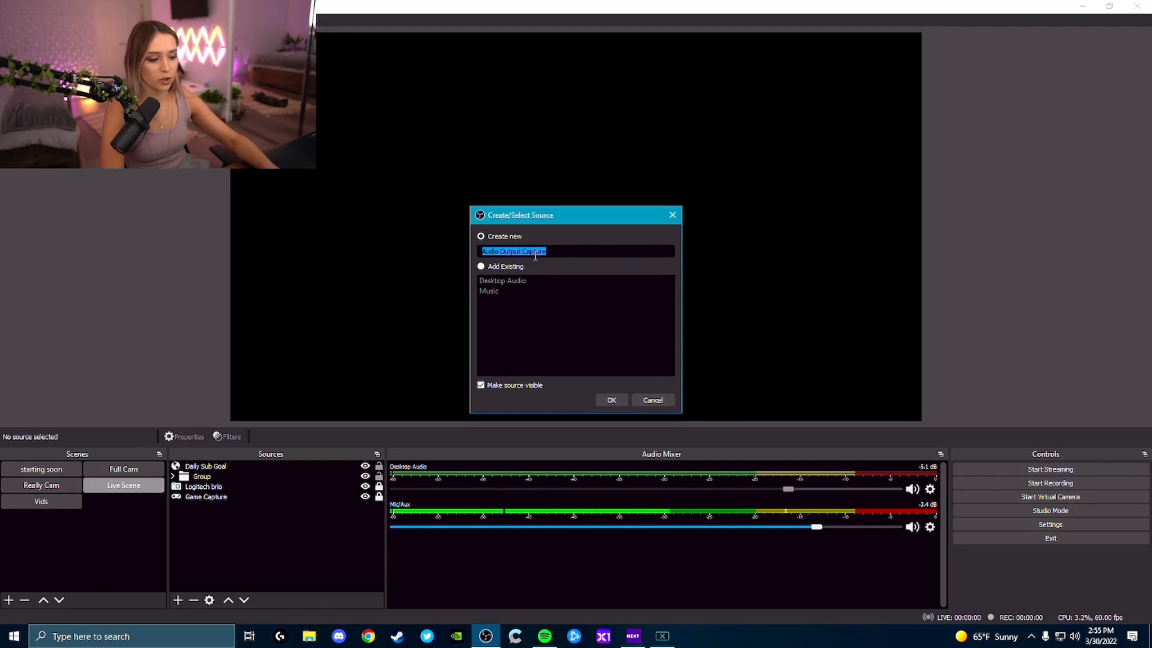
pyautogui.write('Music')
pyautogui.click(612, 399)
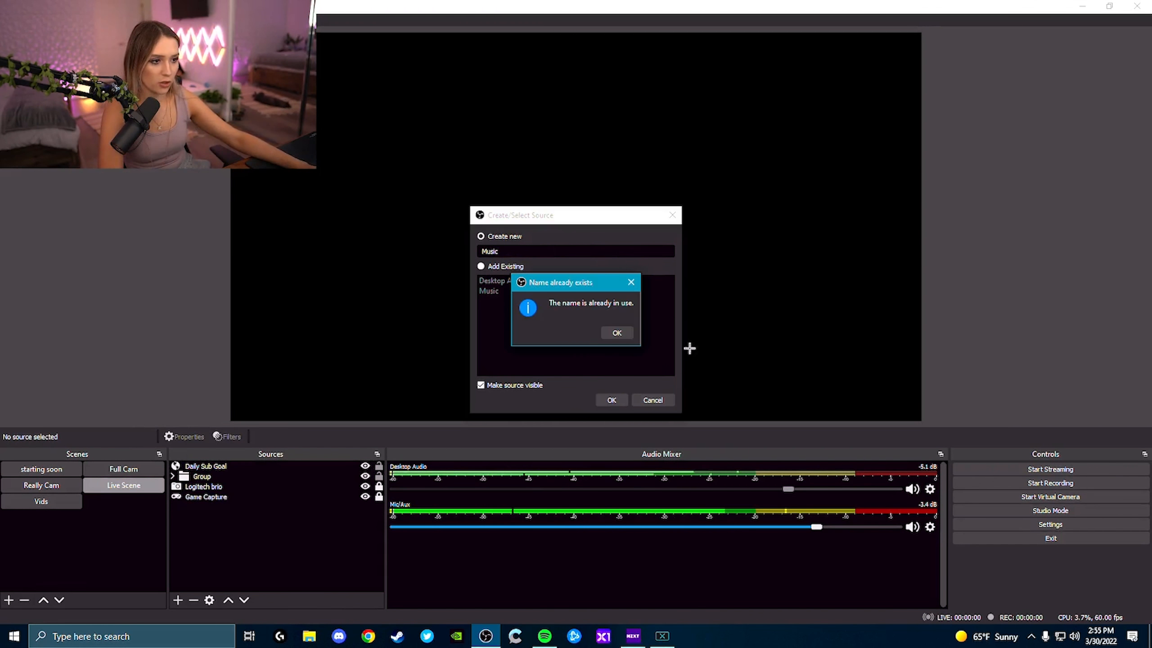
pyautogui.click(617, 330)
pyautogui.click(514, 266)
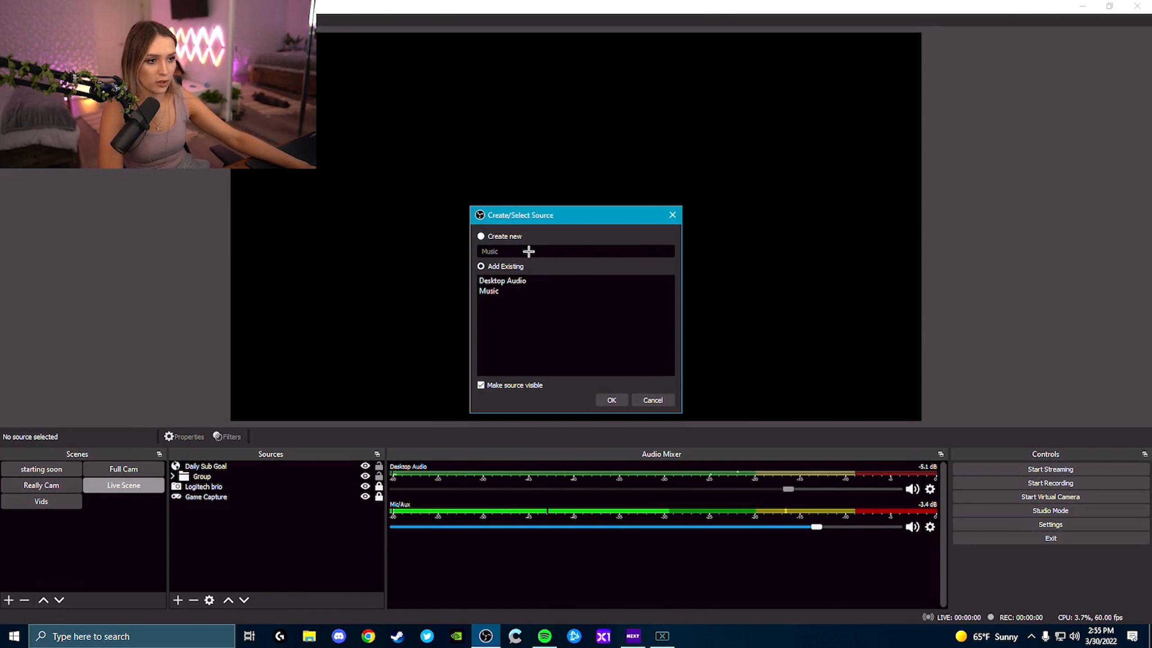
pyautogui.click(510, 237)
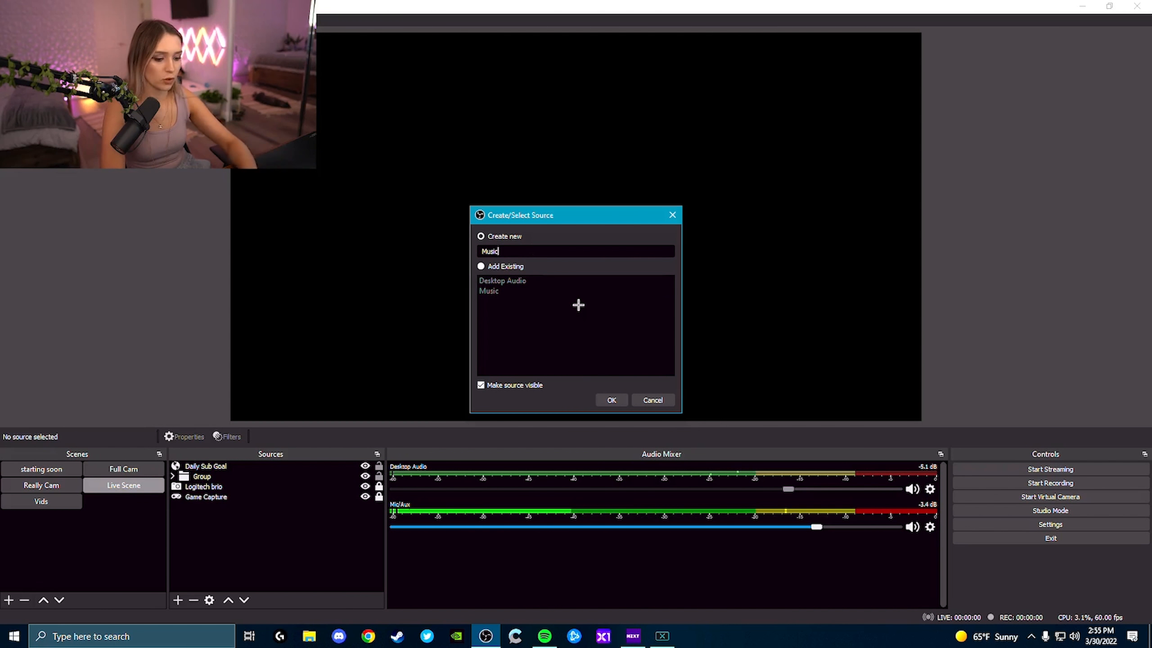
pyautogui.write('T')
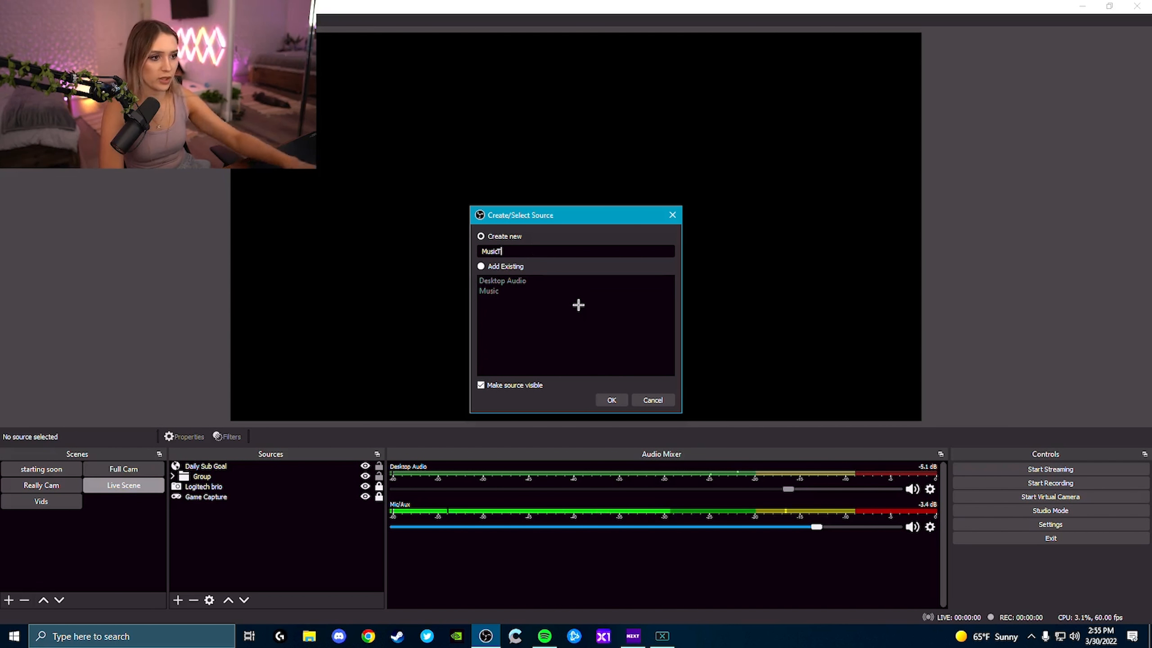
pyautogui.click(612, 399)
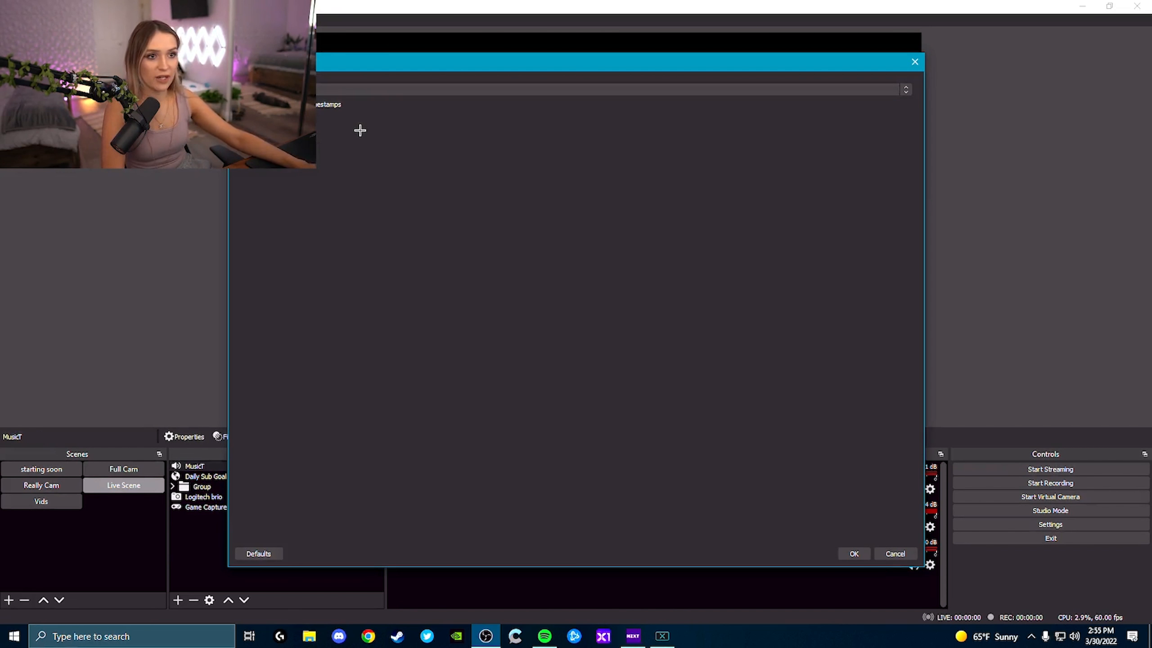
# Step: Set the MusicT source's device to Music (TC-Helicon GoXLR Mini) and lock the source
pyautogui.click(357, 88)
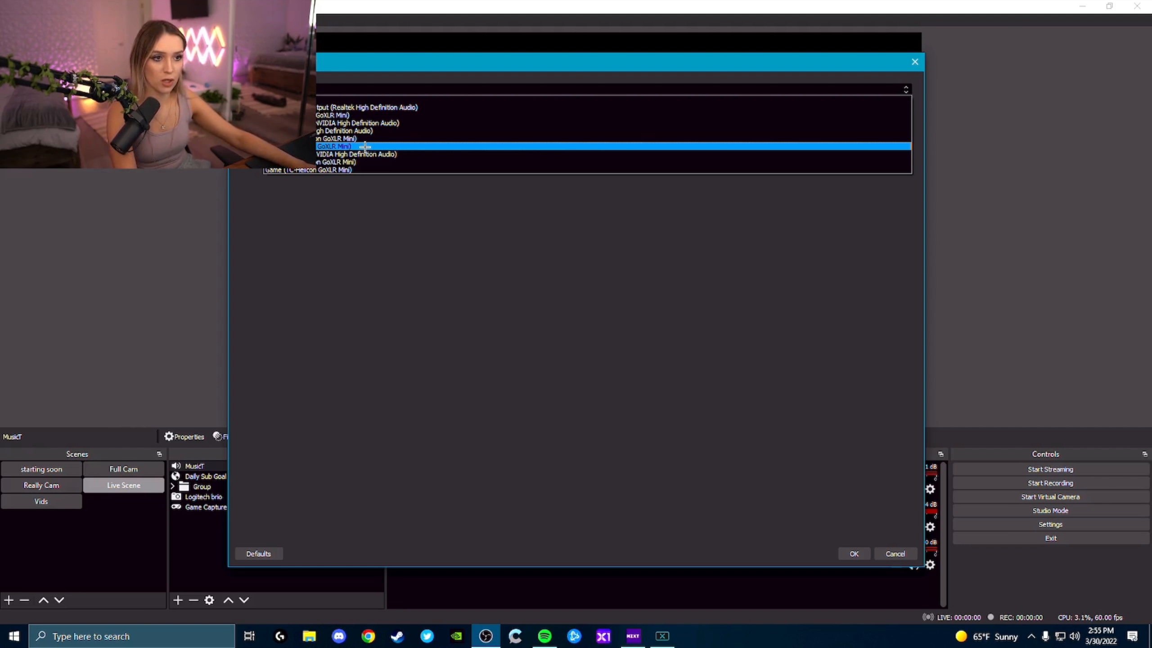
pyautogui.click(365, 146)
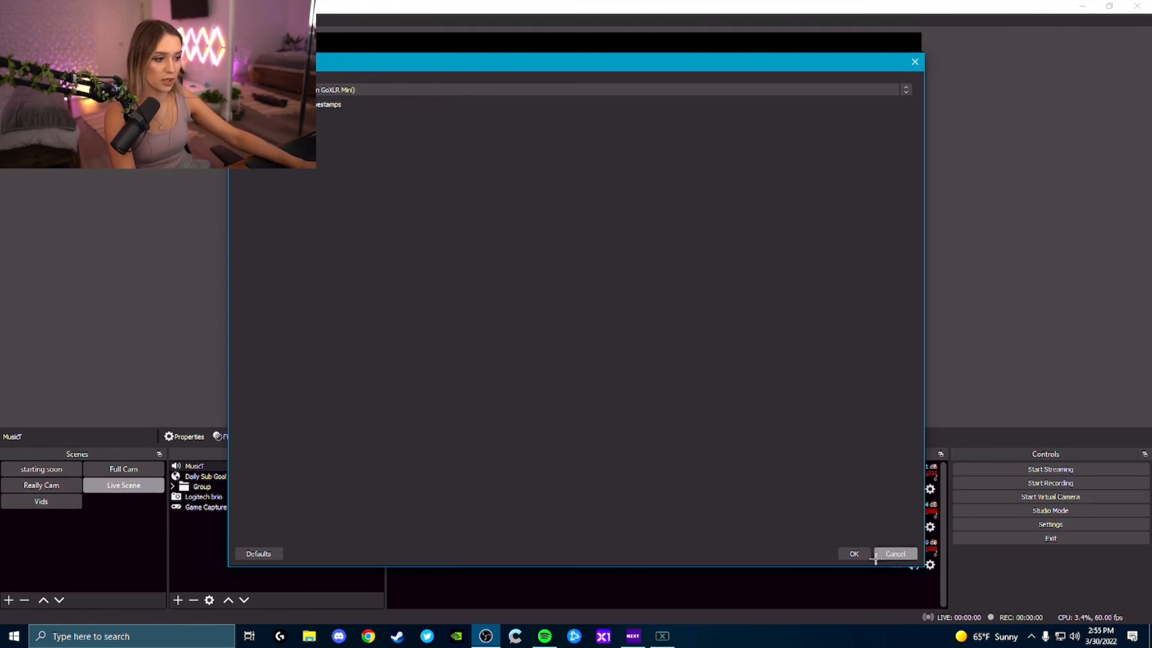
pyautogui.click(895, 553)
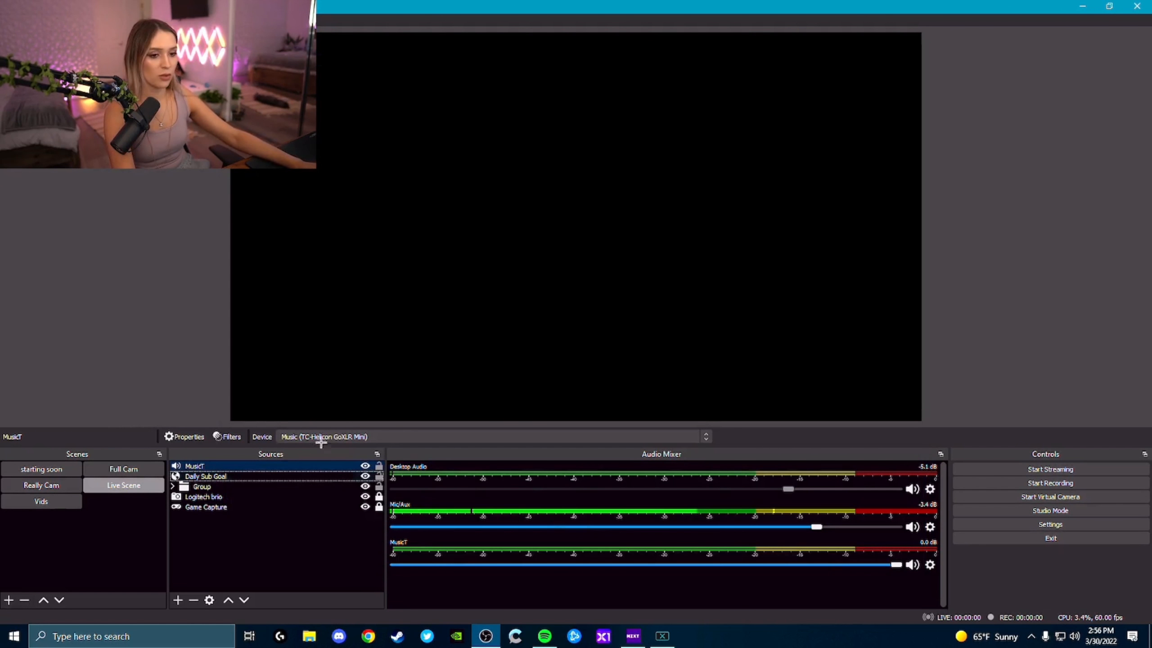
pyautogui.click(267, 467)
pyautogui.click(380, 466)
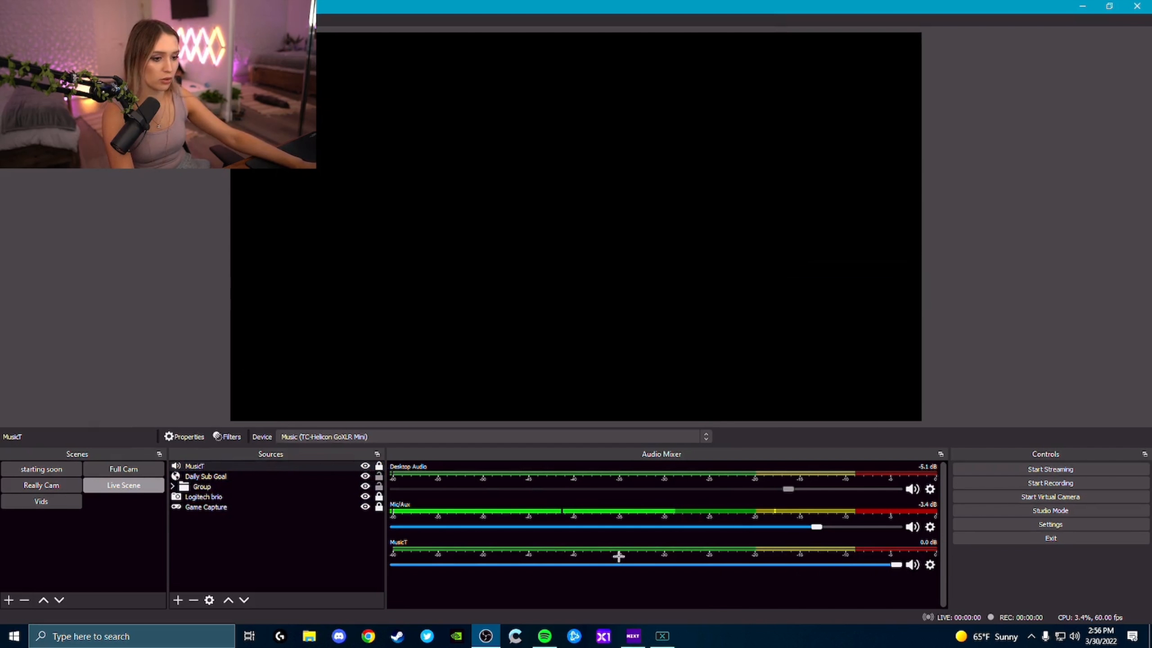
# Step: Lower the MusicT volume in the audio mixer to about -44.5 dB, playing Dancing On The Moon in Spotify as the test signal
pyautogui.moveTo(897, 564); pyautogui.dragTo(445, 552)
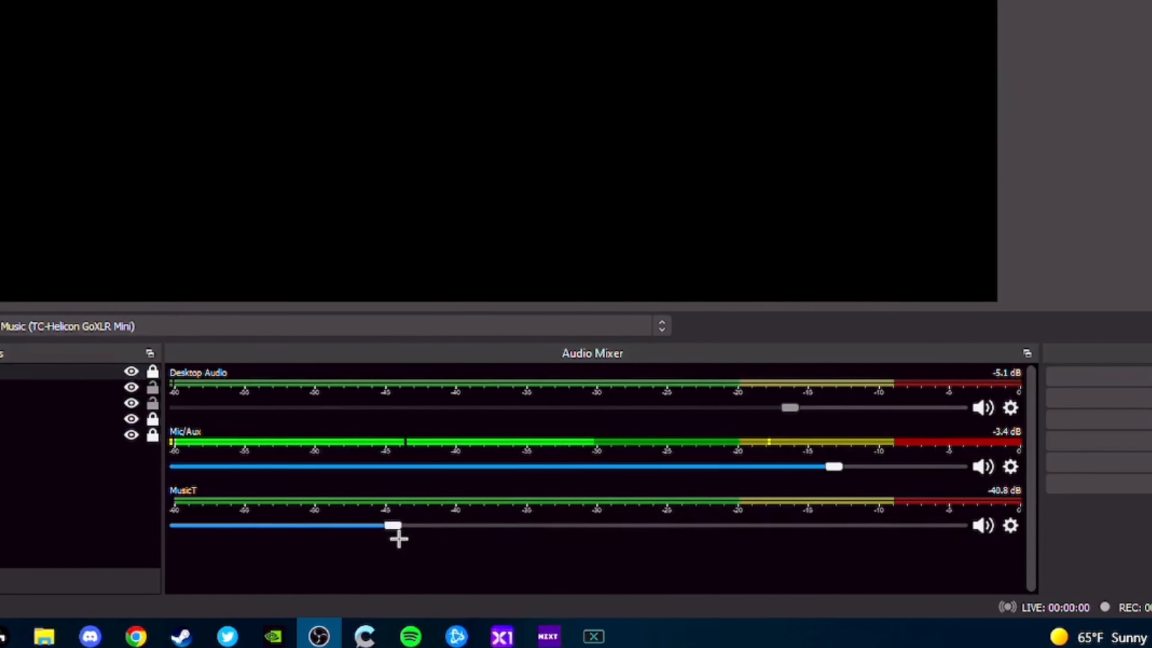
pyautogui.moveTo(381, 536)
pyautogui.mouseDown()
pyautogui.moveTo(306, 530)
pyautogui.moveTo(381, 529)
pyautogui.mouseUp()
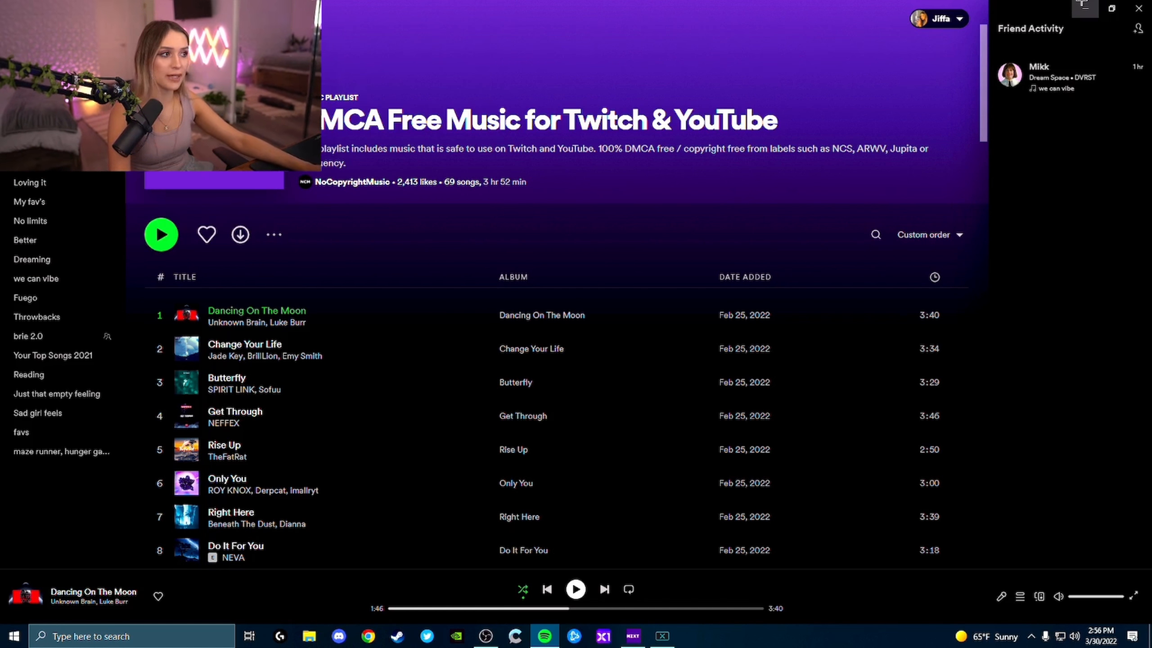
pyautogui.click(1081, 5)
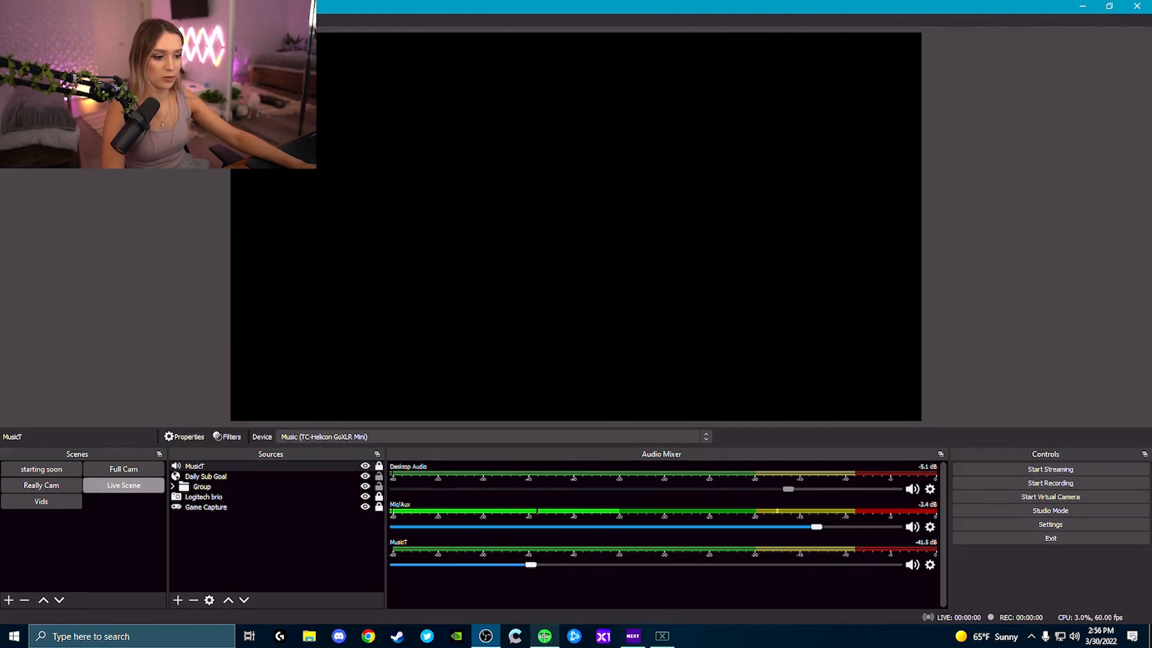
pyautogui.click(544, 636)
pyautogui.click(578, 593)
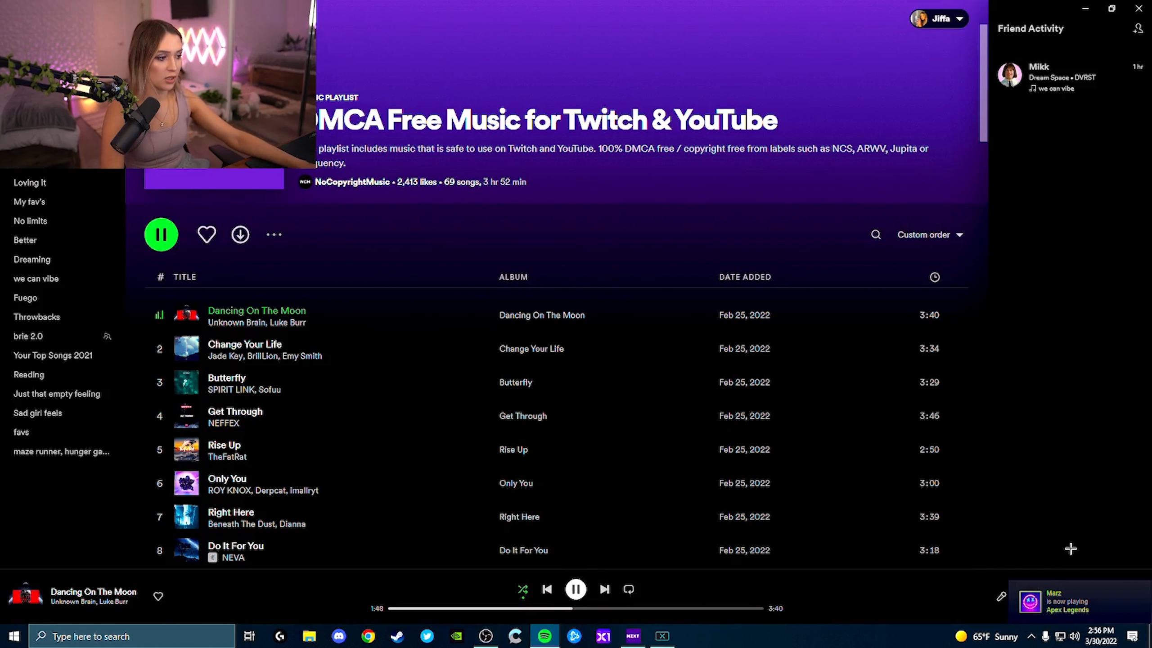
pyautogui.hotkey('alt', 'Tab')
pyautogui.moveTo(530, 564); pyautogui.dragTo(500, 564)
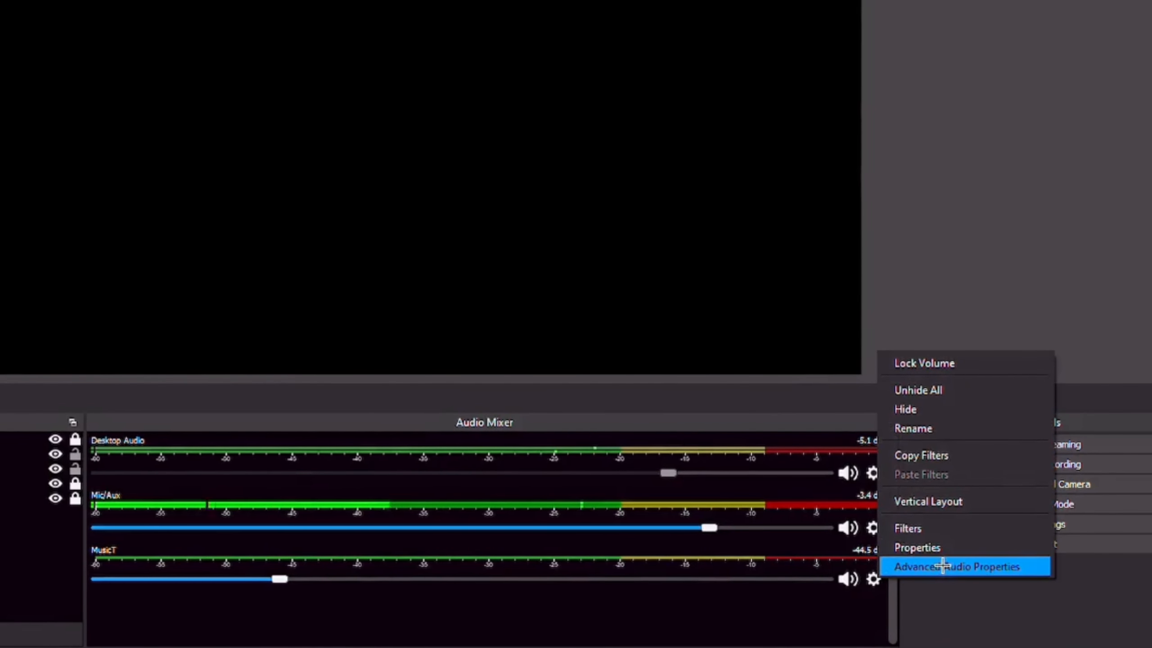
# Step: Exclude the MusicT source from track 2 in the Advanced Audio Properties
pyautogui.click(934, 565)
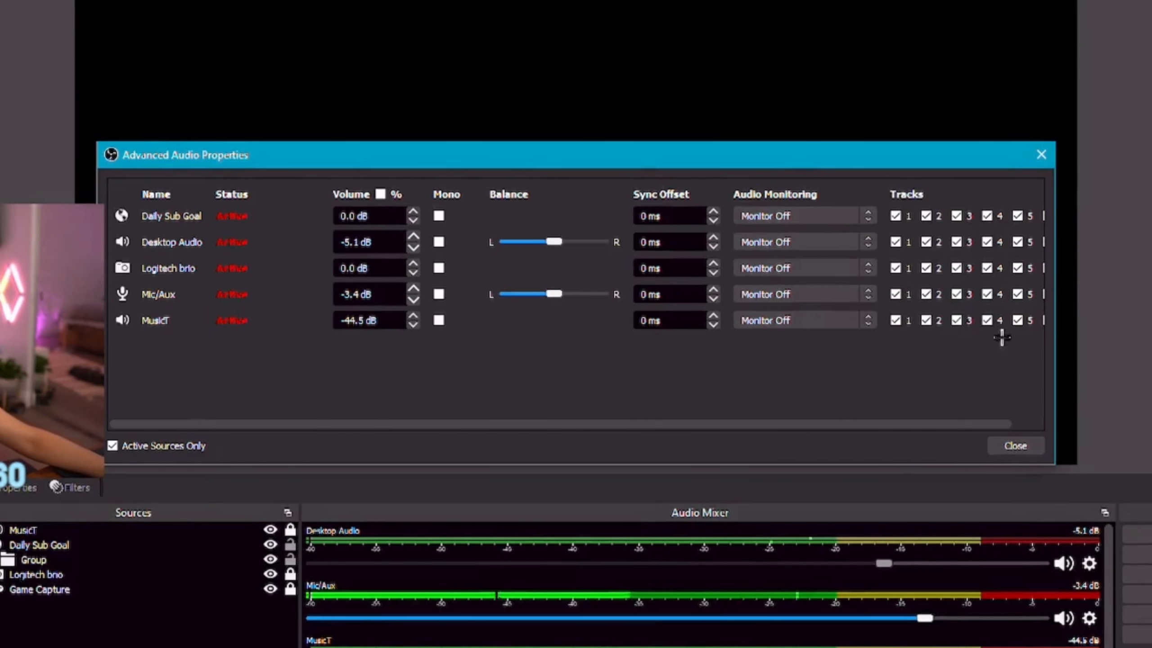
pyautogui.click(922, 318)
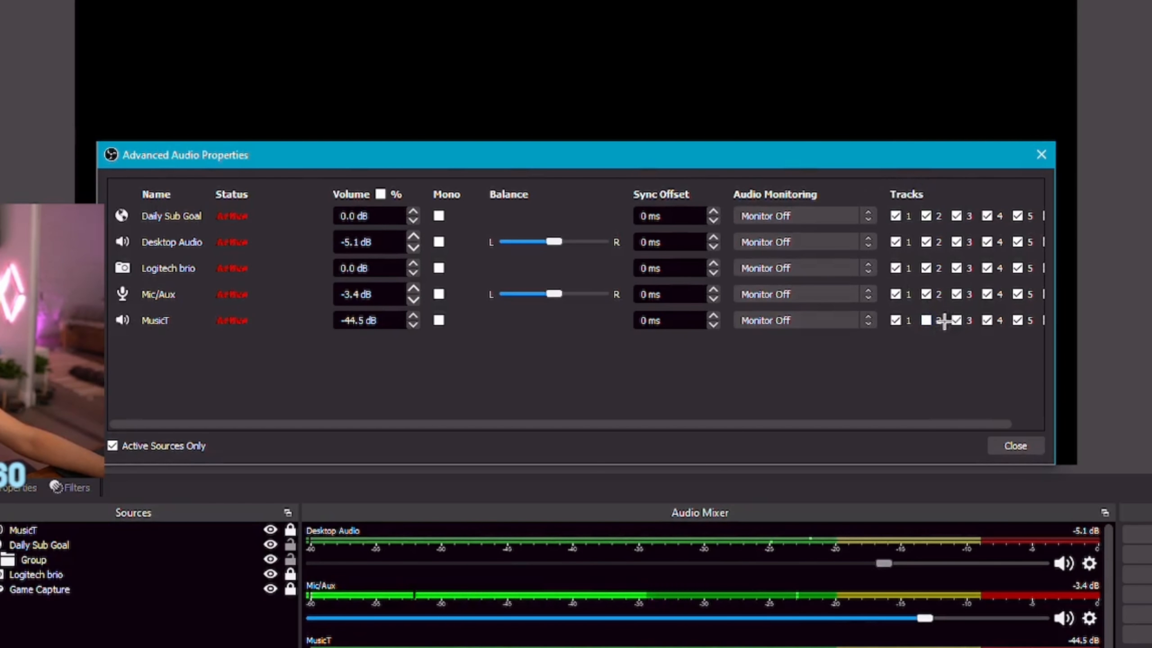
pyautogui.click(1041, 155)
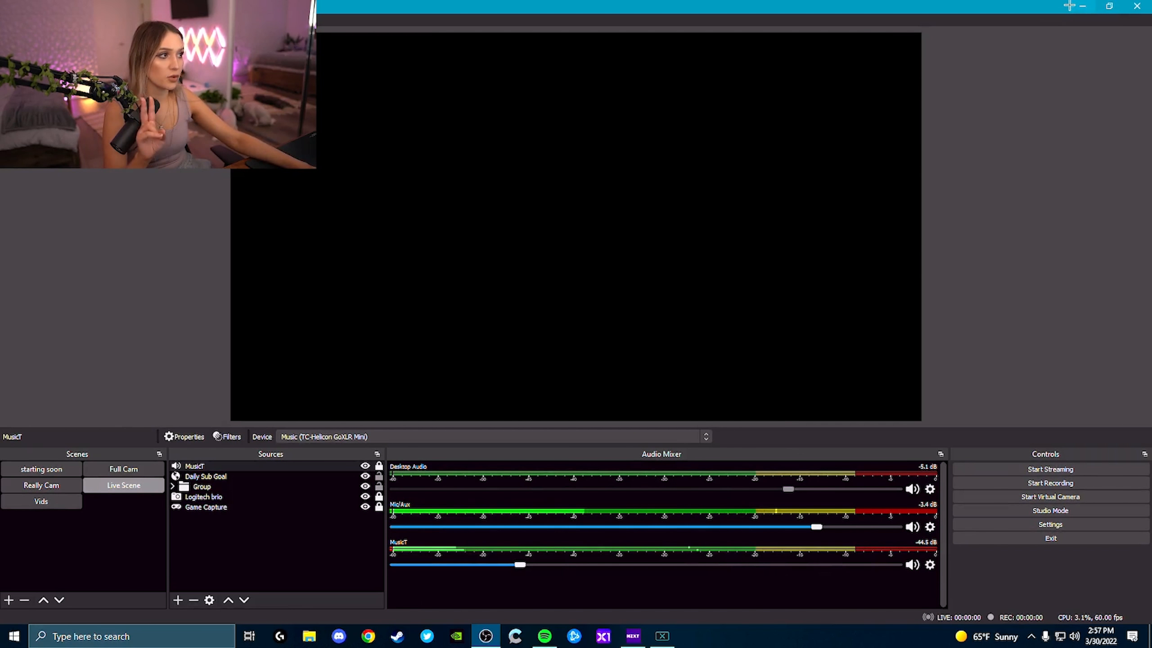
# Step: Move the Voicemeeter window toward the middle of the desktop
pyautogui.click(662, 636)
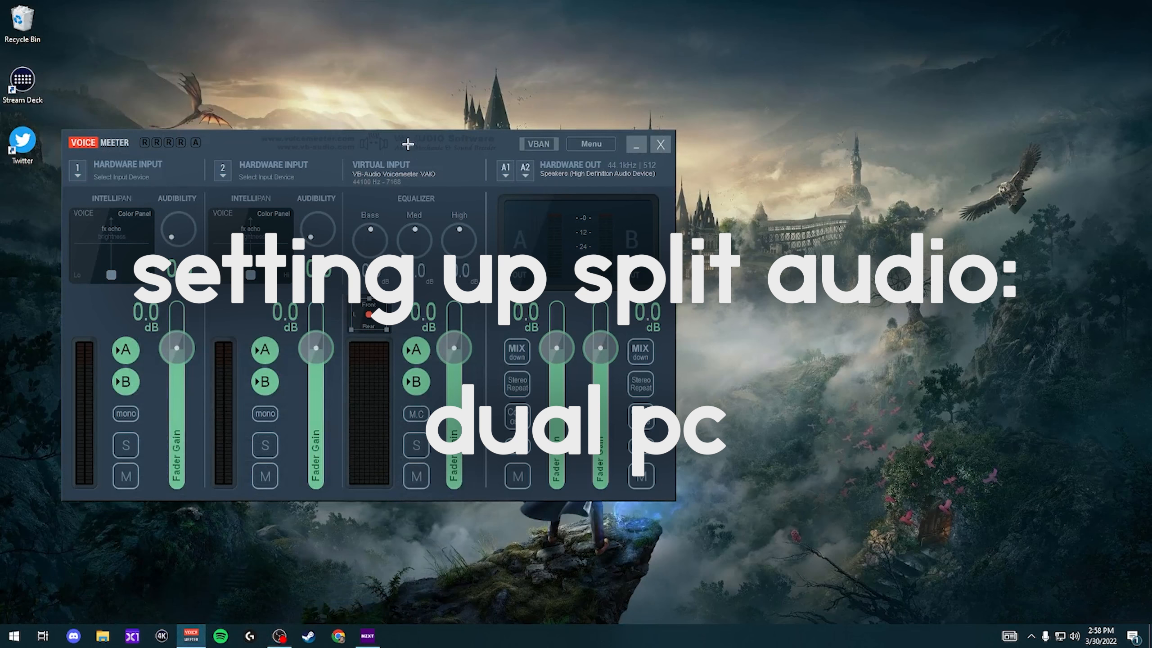
pyautogui.moveTo(396, 144); pyautogui.dragTo(546, 104)
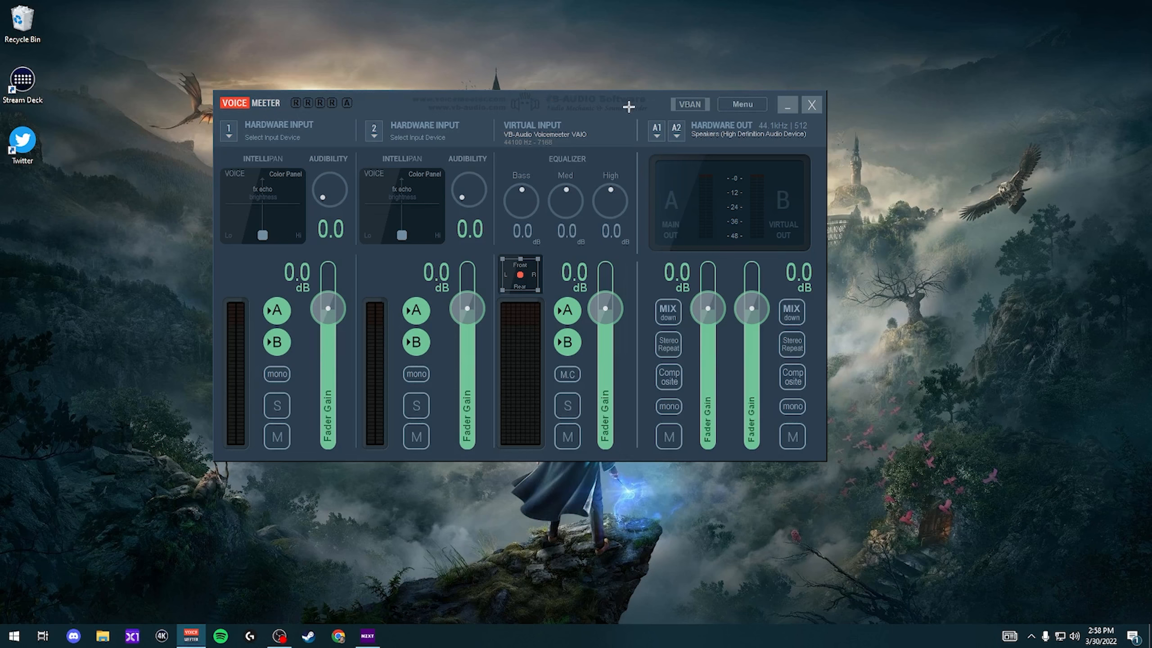
# Step: Center the Voicemeeter window horizontally on the desktop
pyautogui.moveTo(628, 106); pyautogui.dragTo(661, 96)
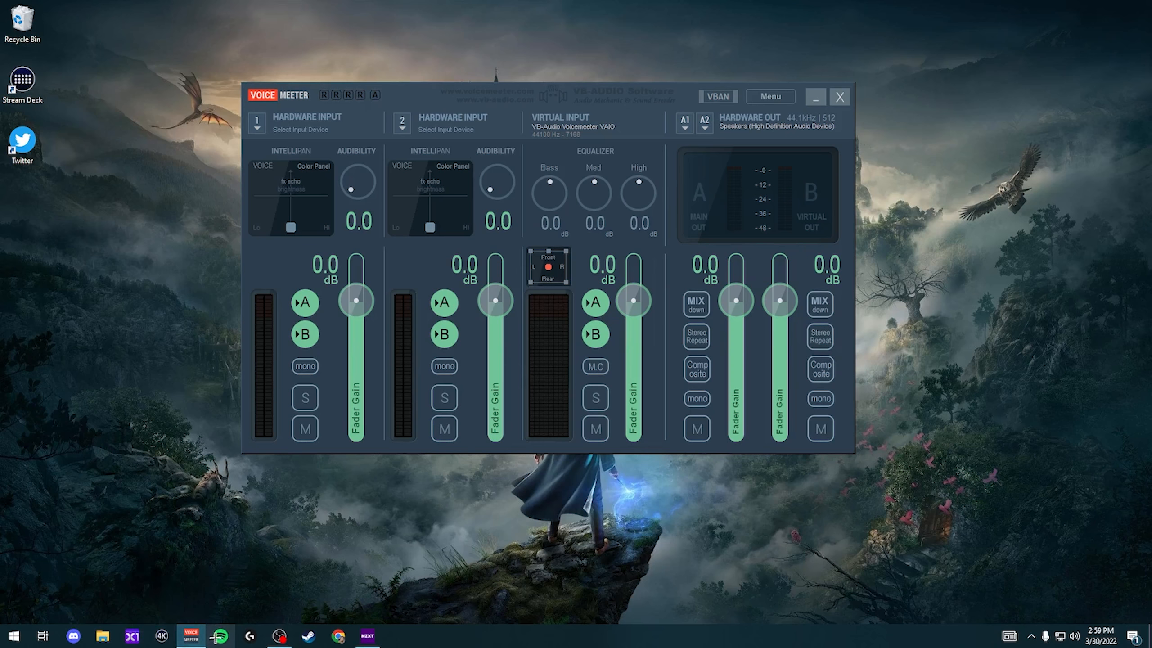
pyautogui.moveTo(424, 90); pyautogui.dragTo(468, 97)
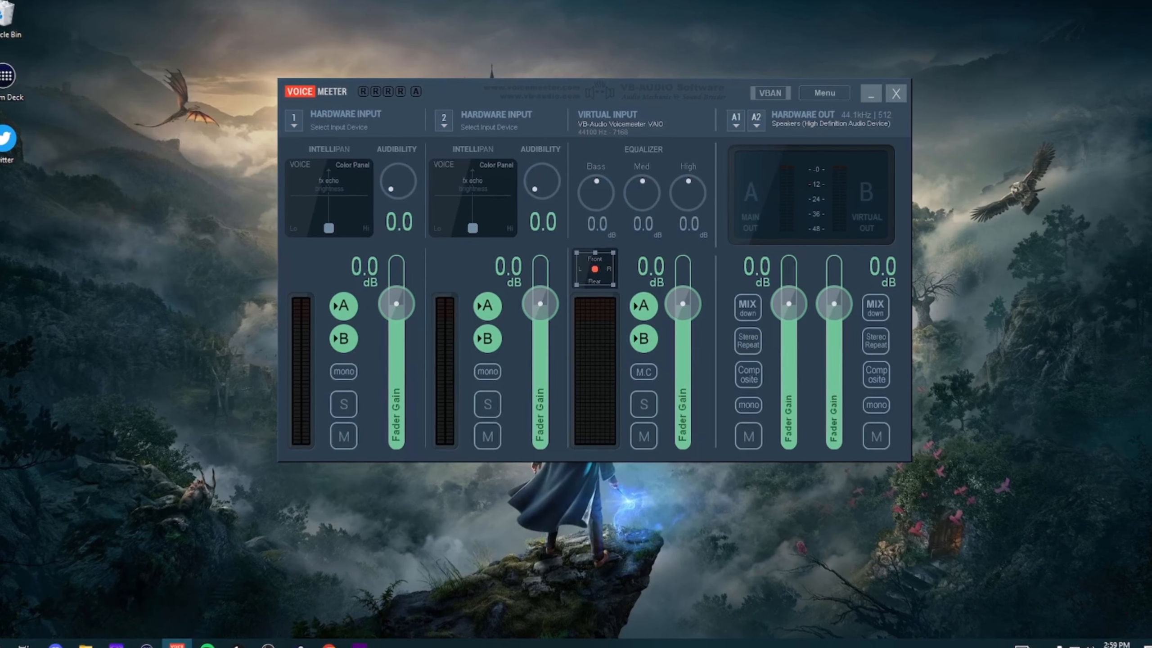
# Step: Check the selected Windows playback device in the list of available output devices
pyautogui.click(1074, 636)
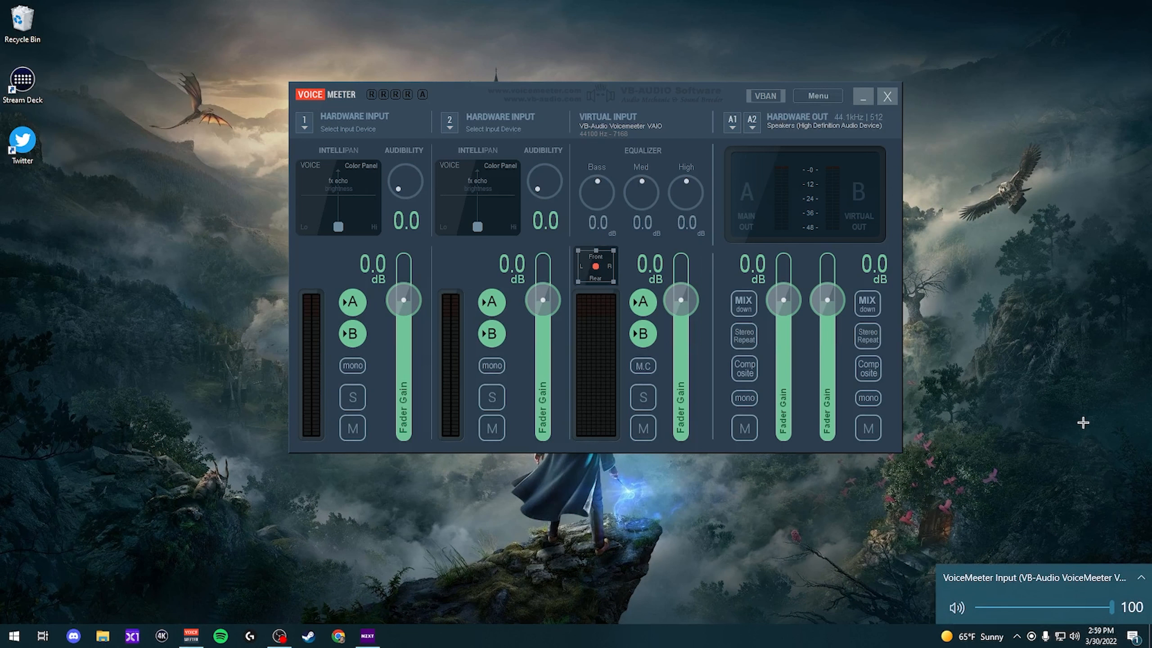
pyautogui.click(1061, 573)
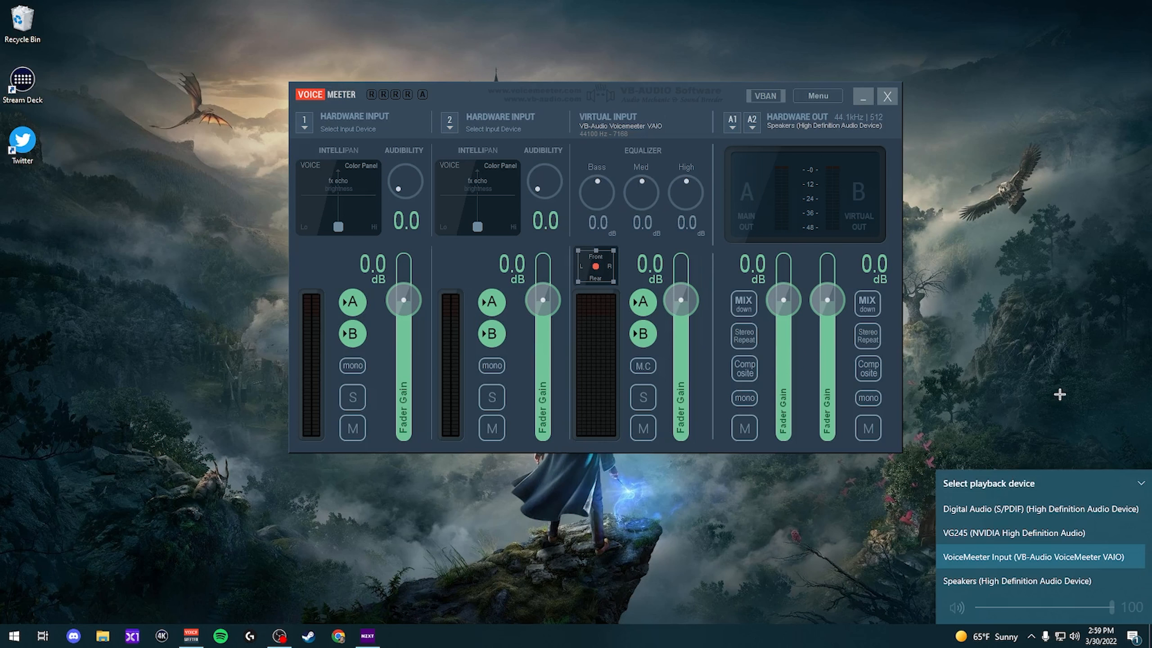
pyautogui.click(1059, 394)
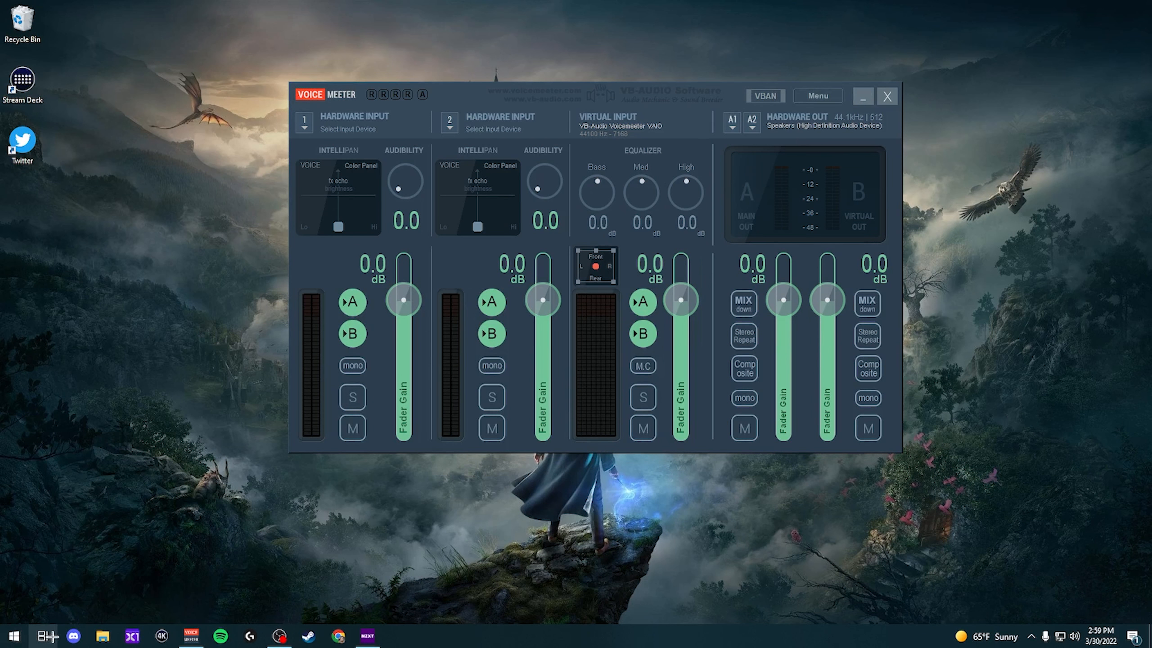
# Step: Open the App volume and device preferences page of the Windows sound settings
pyautogui.click(13, 636)
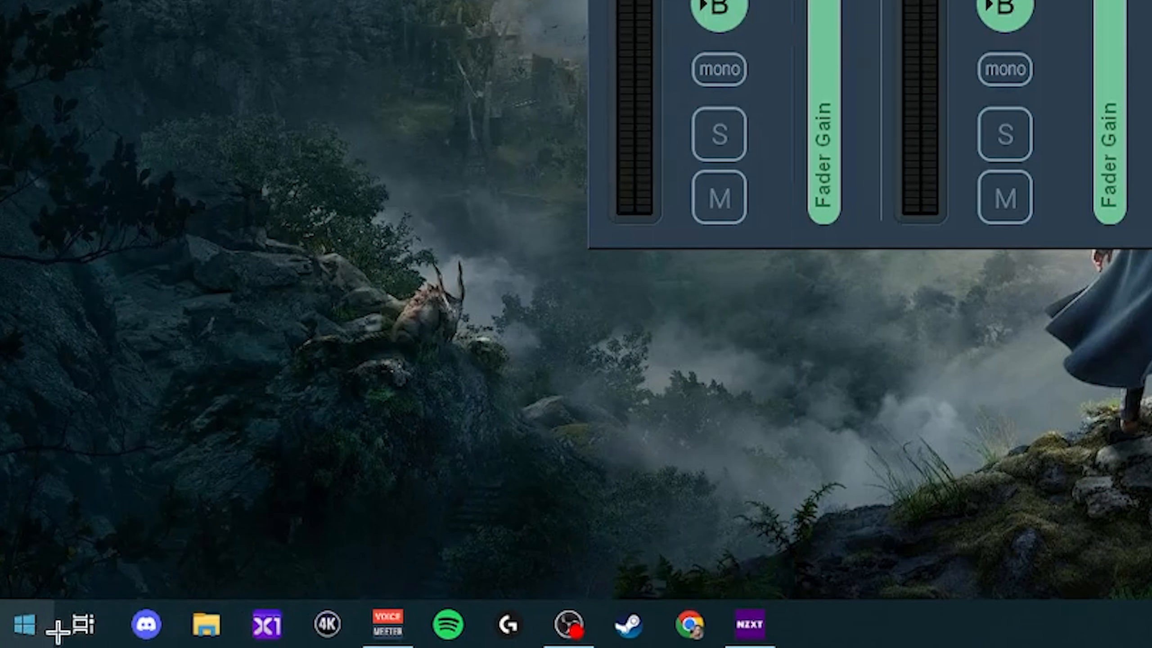
pyautogui.click(1075, 636)
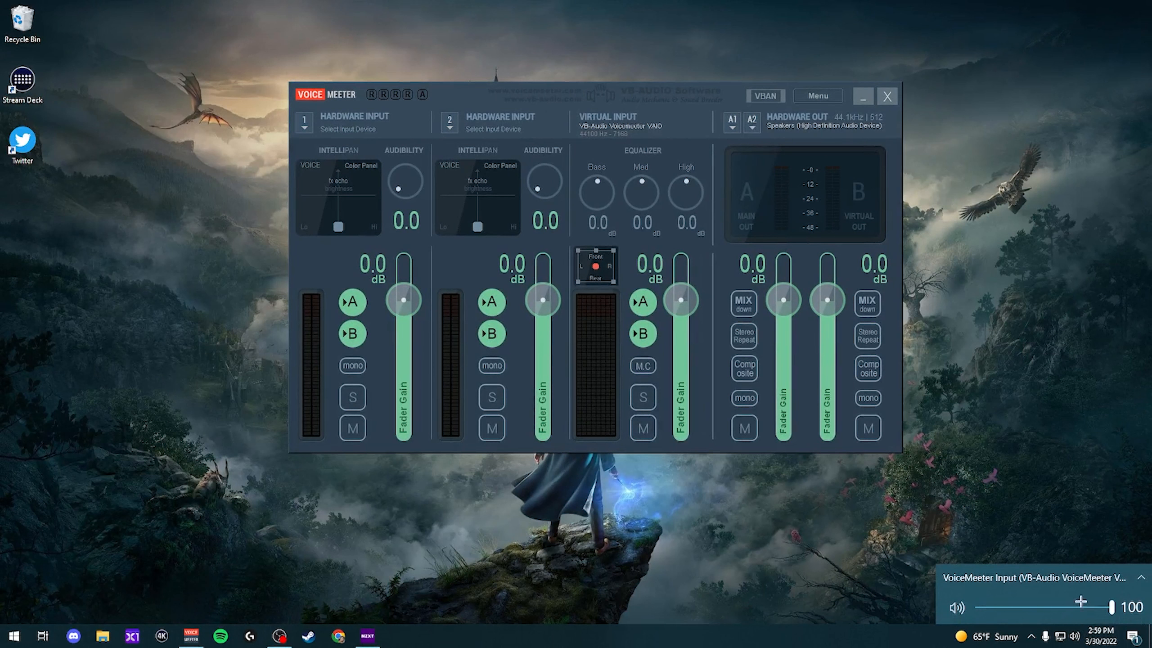
pyautogui.rightClick(1079, 639)
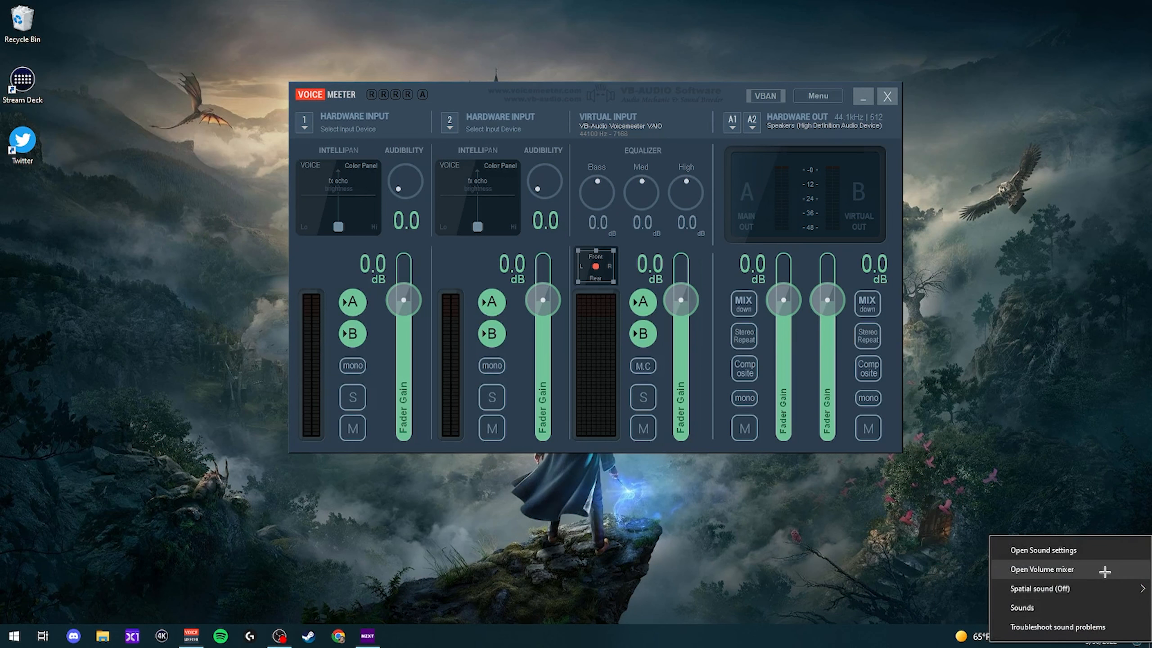
pyautogui.click(1103, 543)
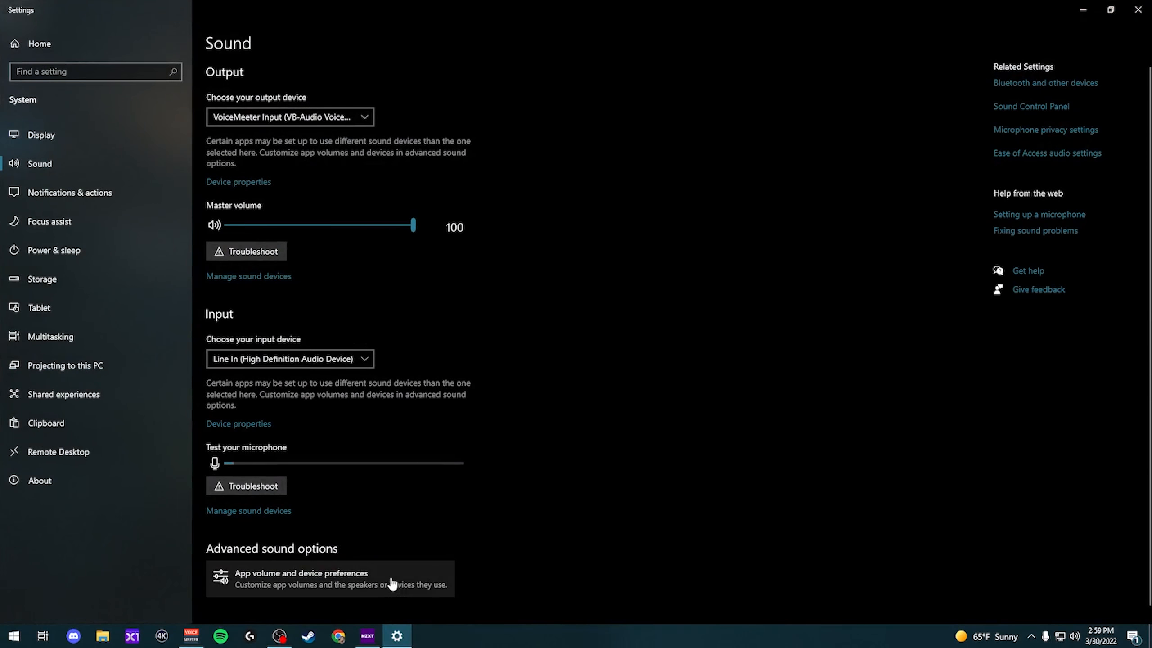
pyautogui.click(392, 576)
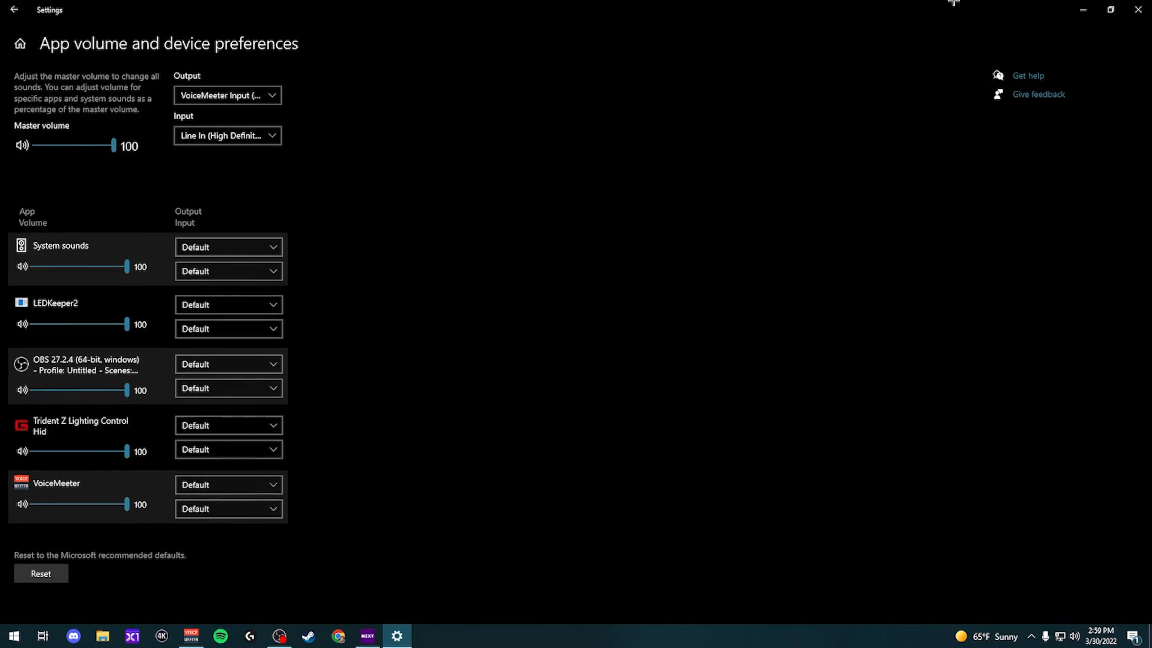
# Step: Start Spotify, set Spotify Music's output to VoiceMeeter Input (VB-Audio VoiceMeeter VAIO), and switch back to OBS
pyautogui.click(224, 640)
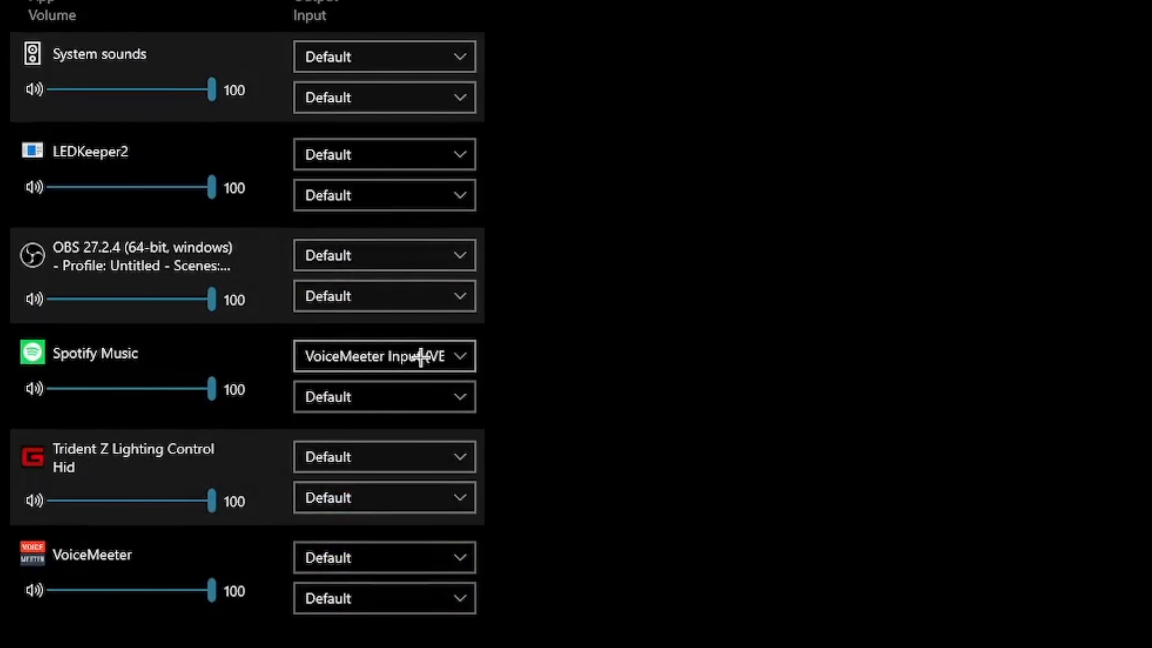
pyautogui.click(421, 357)
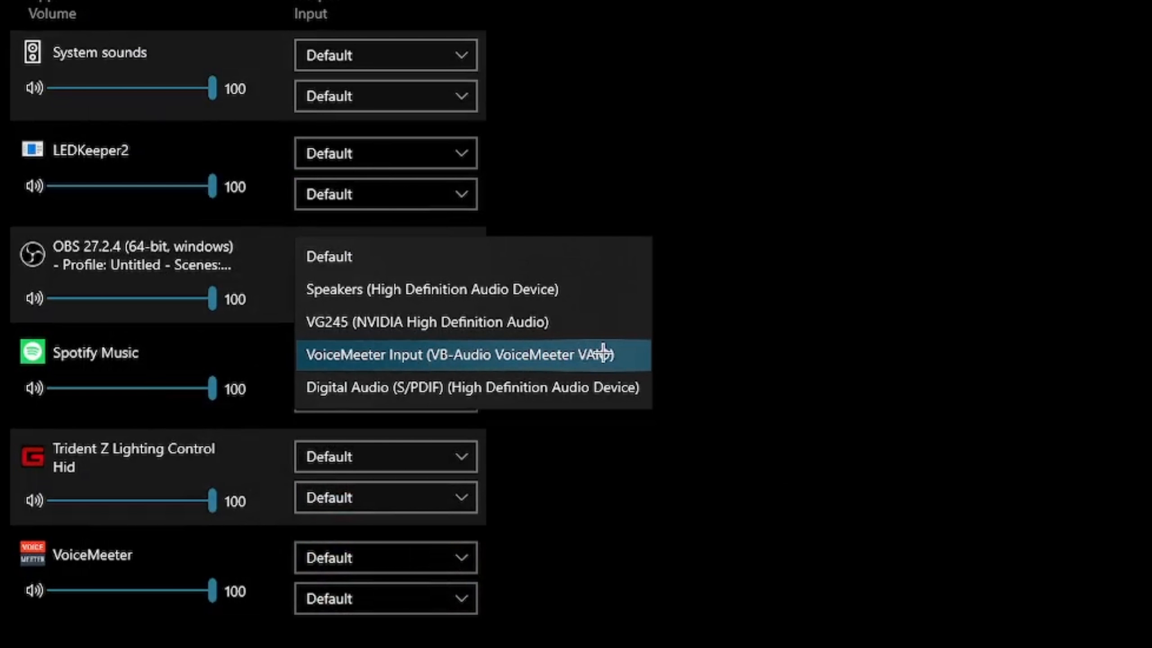
pyautogui.click(630, 348)
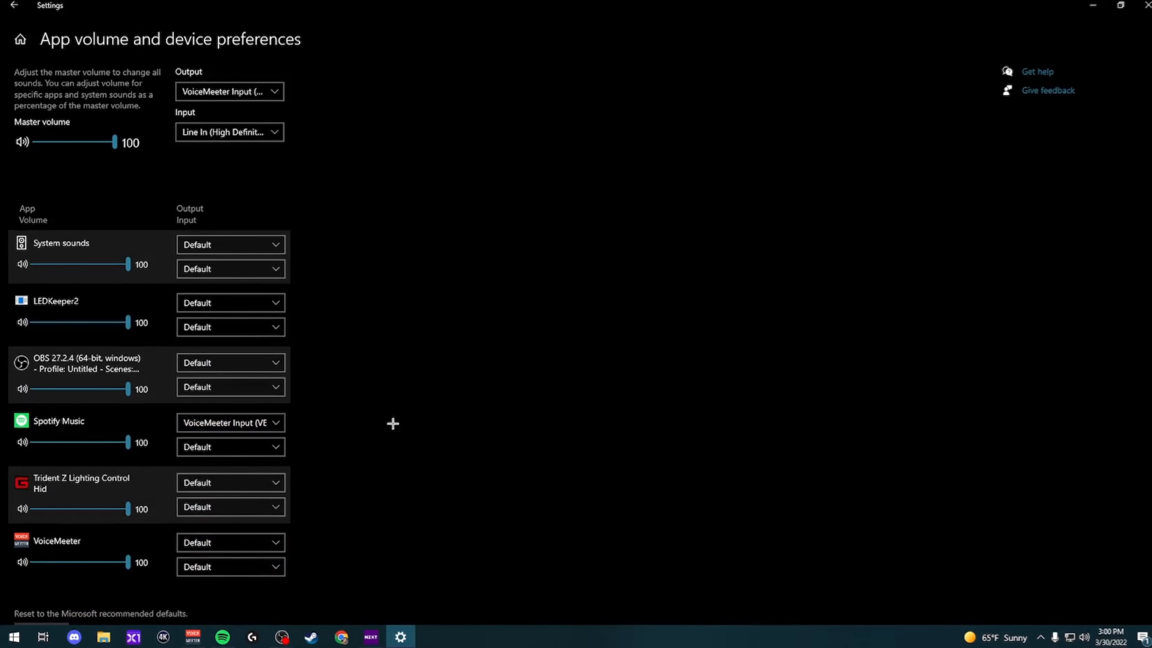
pyautogui.click(1146, 3)
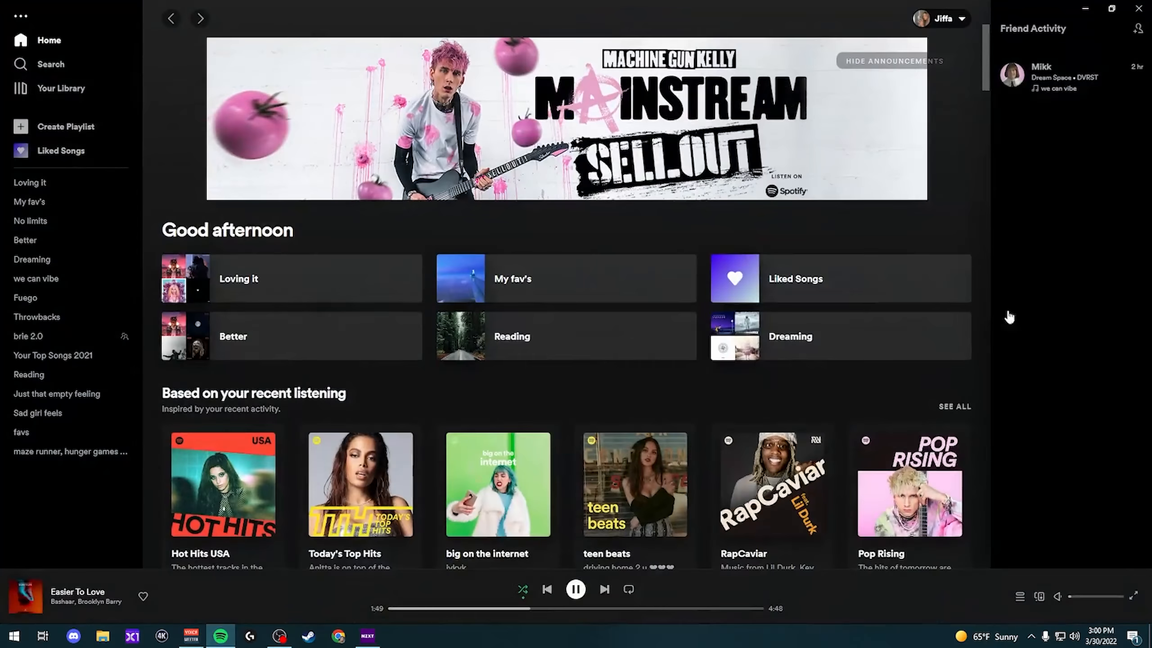
pyautogui.click(1085, 8)
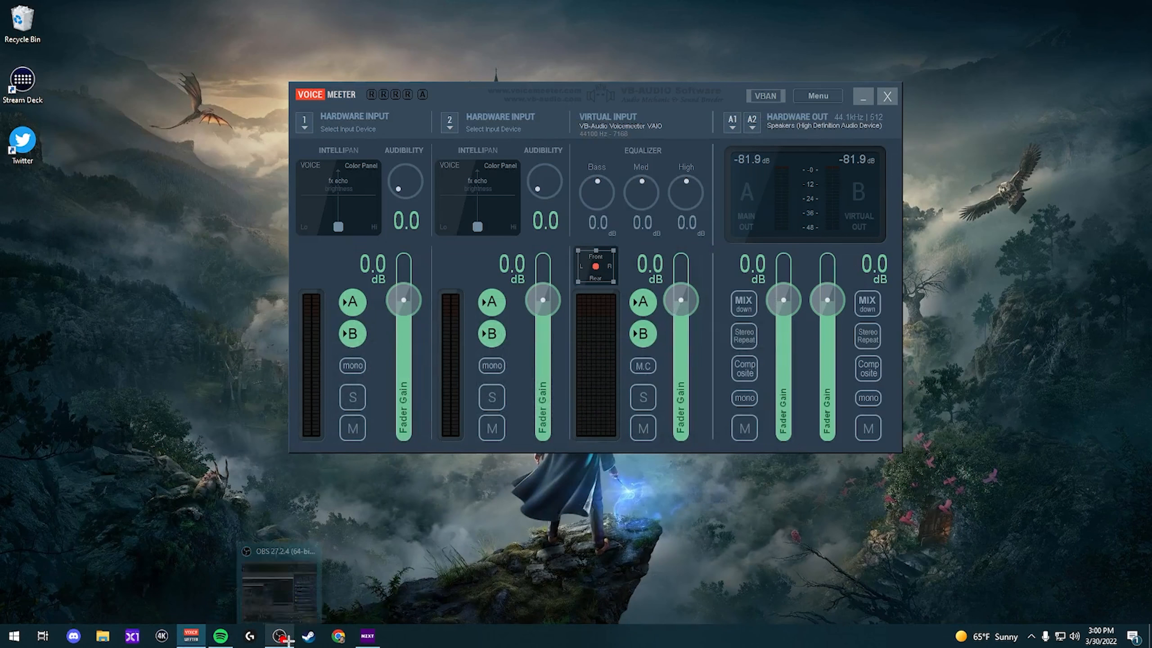
pyautogui.click(287, 639)
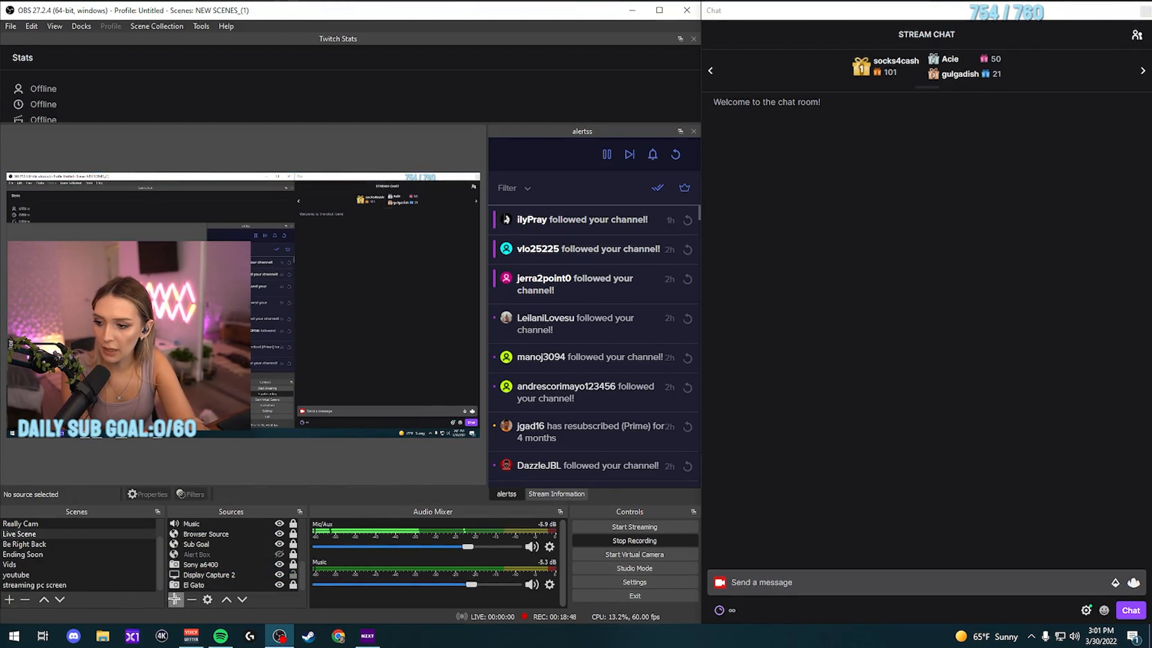
pyautogui.click(175, 598)
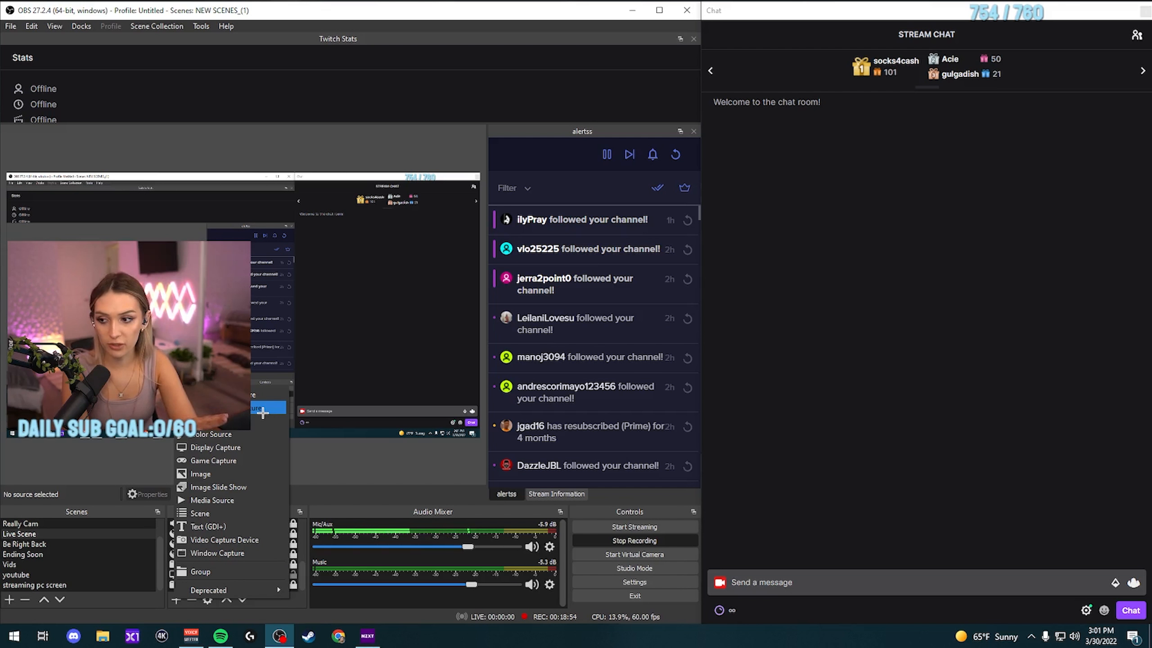
pyautogui.click(262, 413)
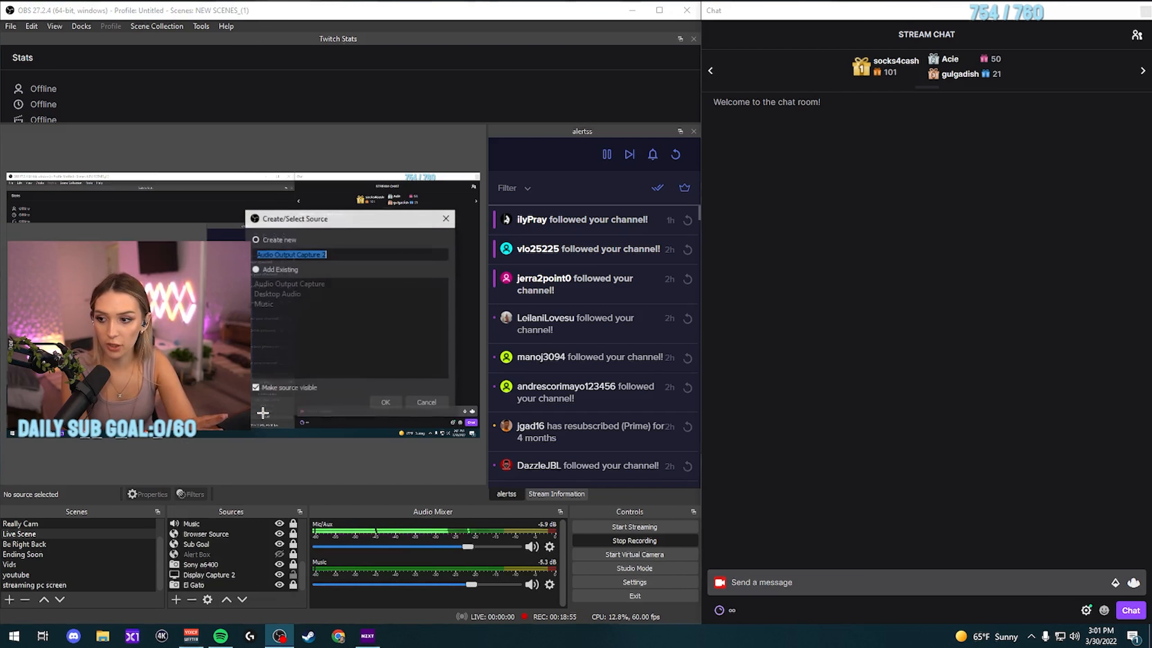
pyautogui.click(280, 269)
pyautogui.click(305, 304)
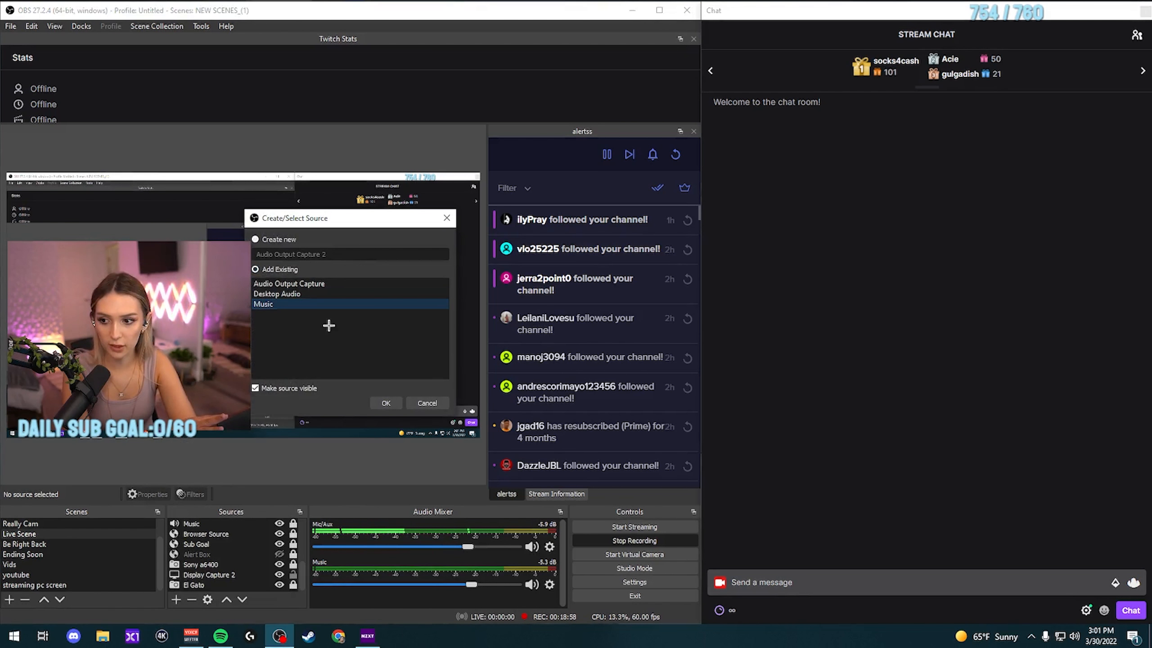
pyautogui.click(420, 403)
# Step: Set the Music source's device to VoiceMeeter Input (VB-Audio VoiceMeeter VAIO)
pyautogui.click(549, 584)
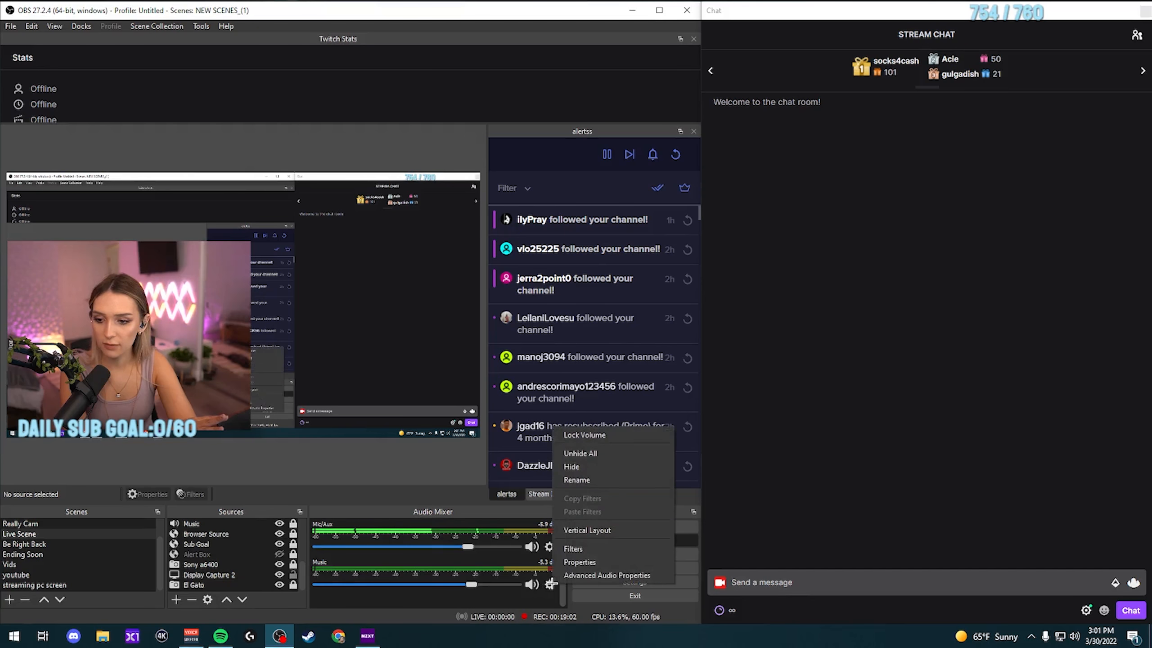
pyautogui.click(579, 561)
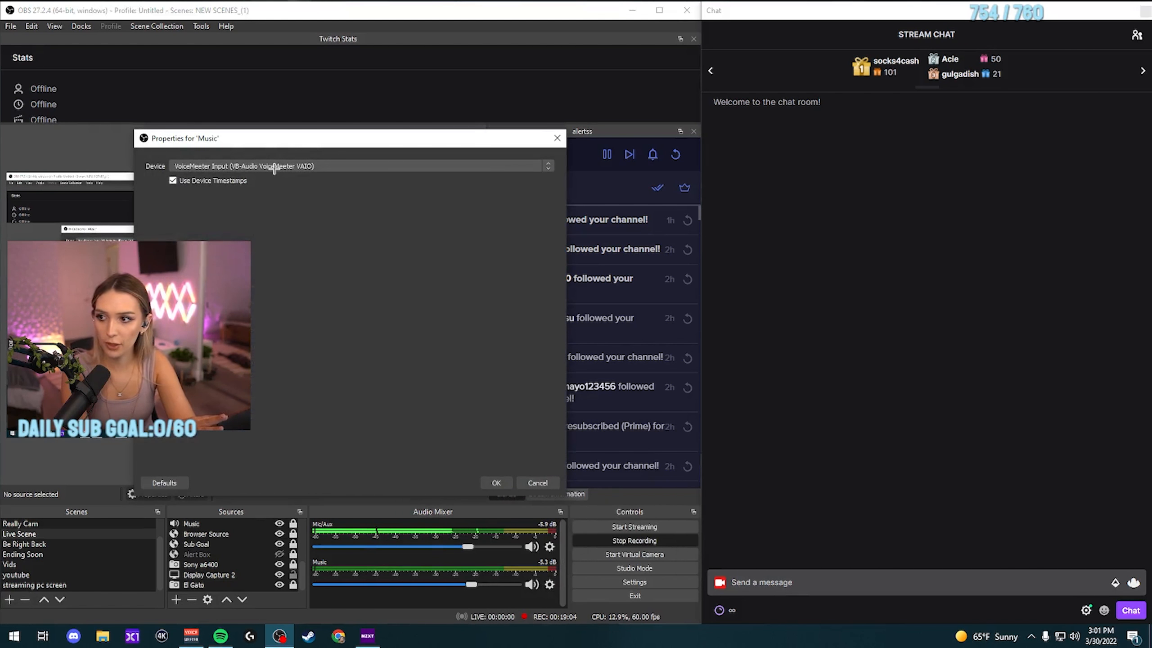
pyautogui.click(274, 167)
pyautogui.click(285, 199)
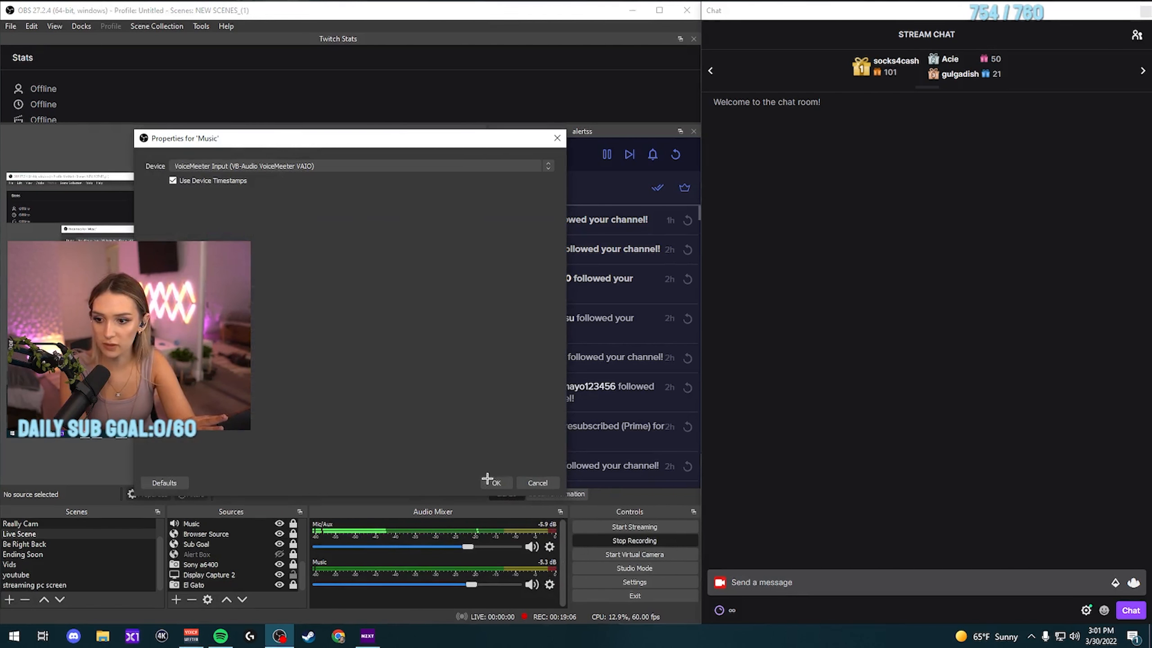
pyautogui.click(496, 483)
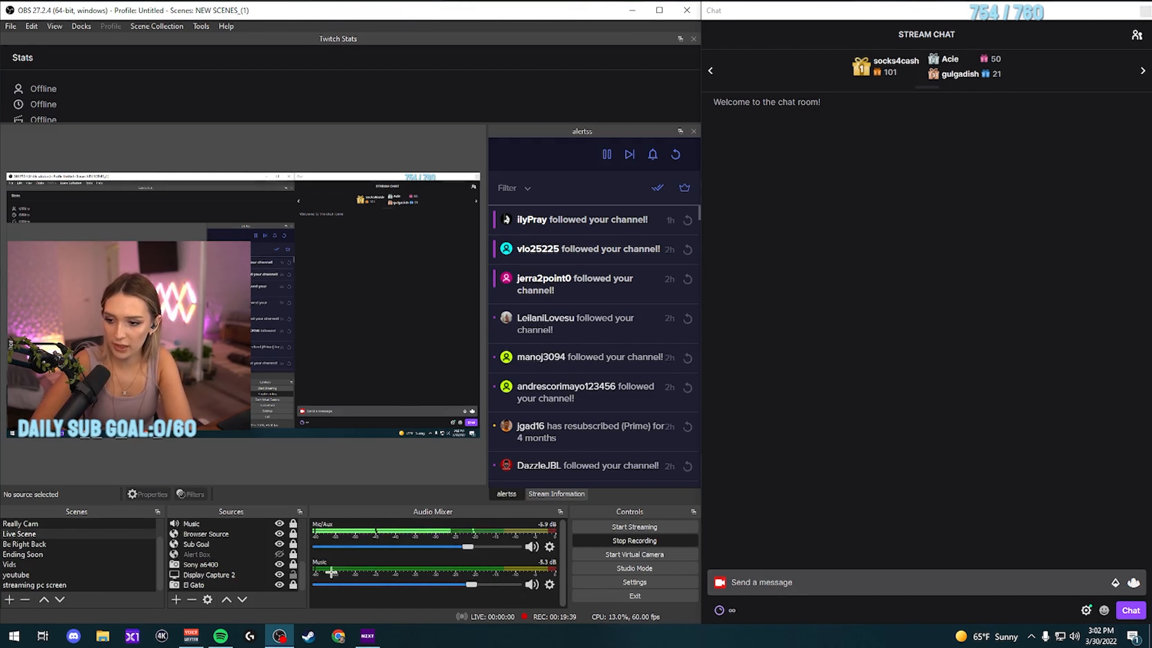
# Step: Unhide all audio mixer sources and hide Desktop Audio, El Gato and Sony a6400 again
pyautogui.rightClick(520, 593)
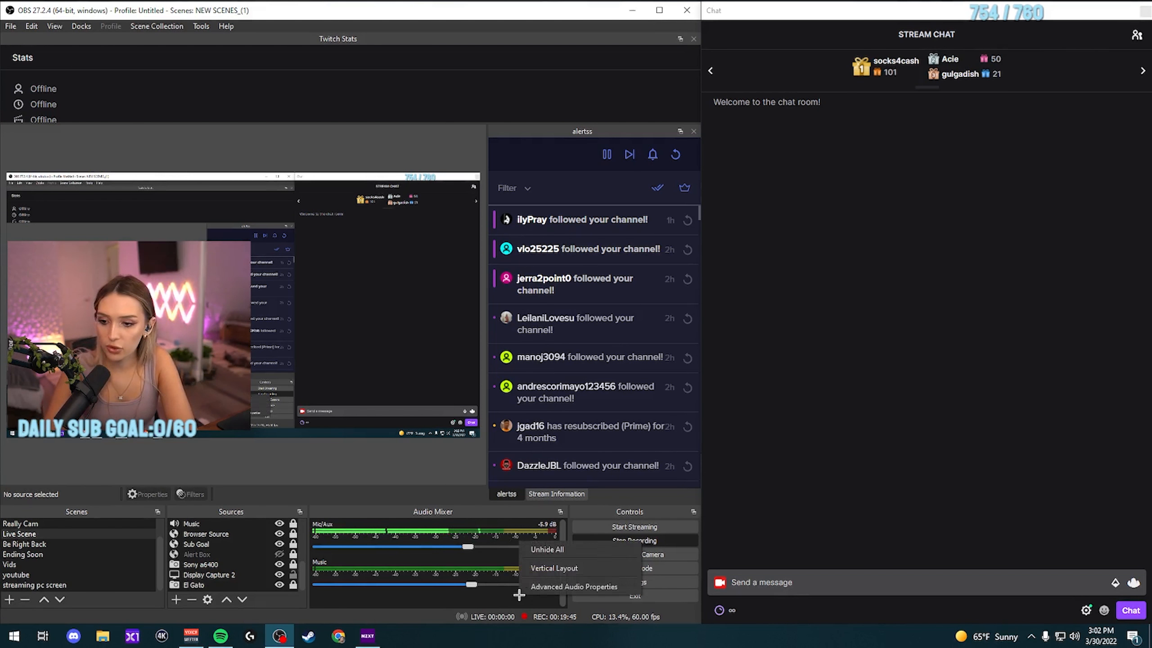
pyautogui.click(528, 549)
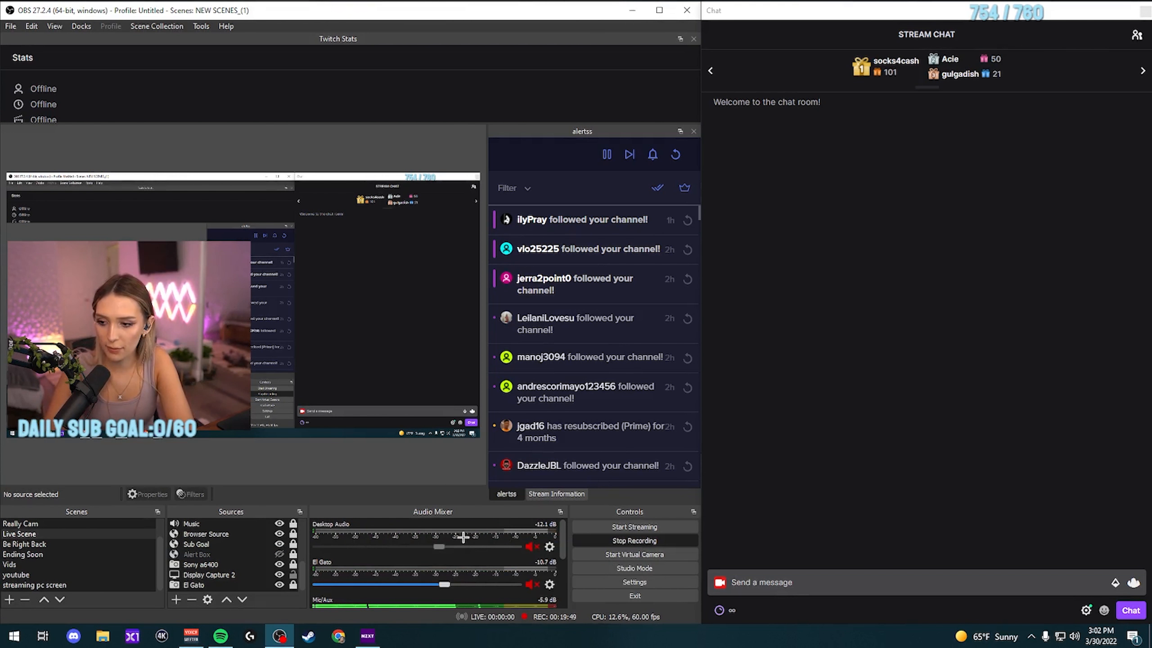
pyautogui.click(549, 546)
pyautogui.click(572, 427)
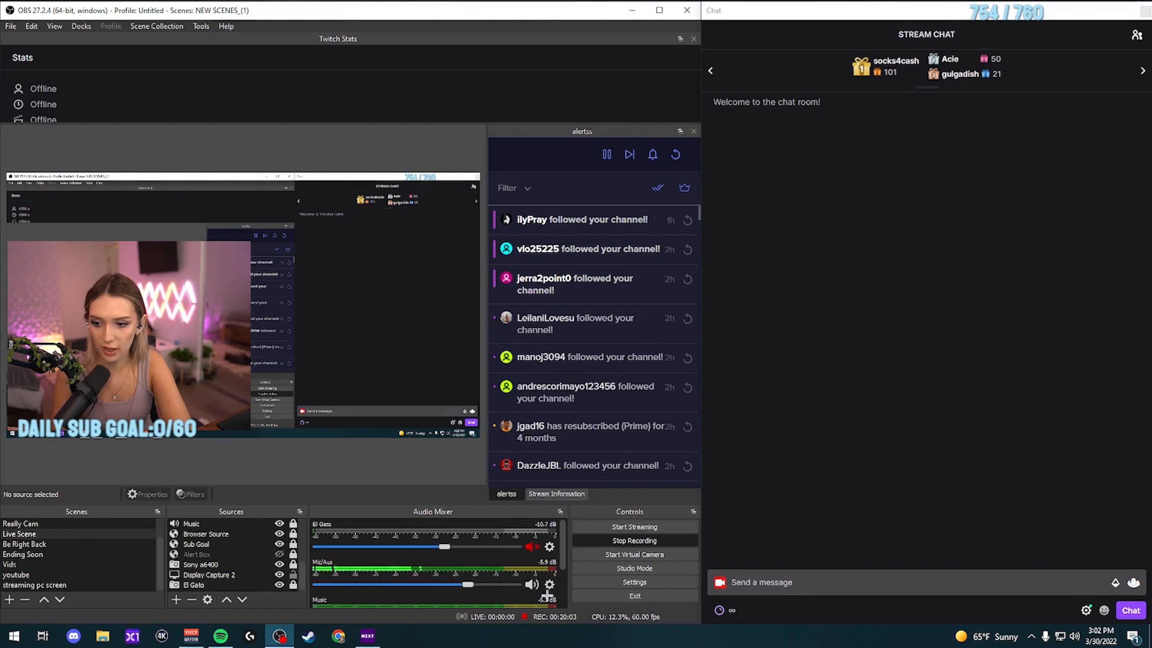
pyautogui.click(551, 546)
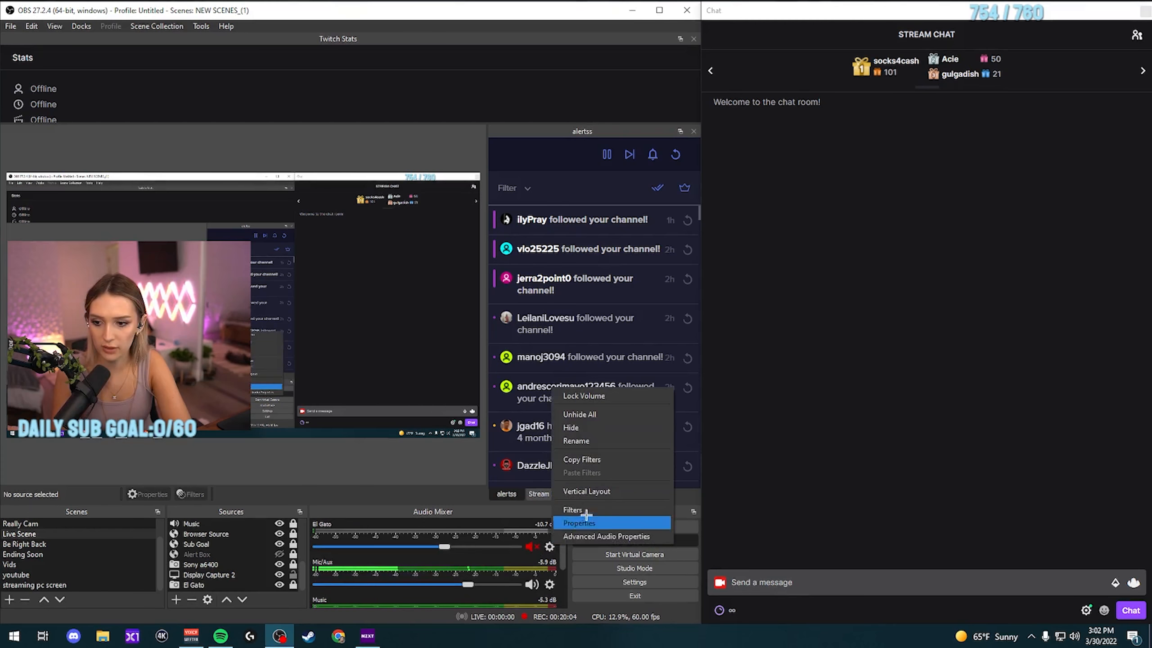
pyautogui.click(609, 427)
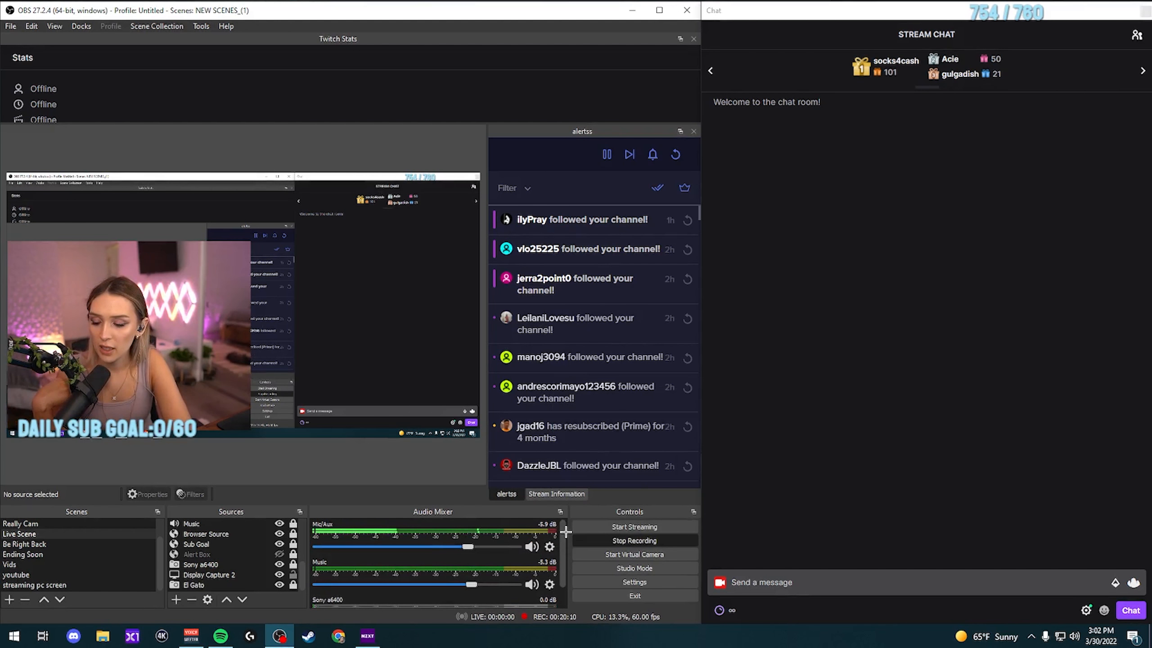
pyautogui.scroll(-2, 562, 532)
pyautogui.click(550, 598)
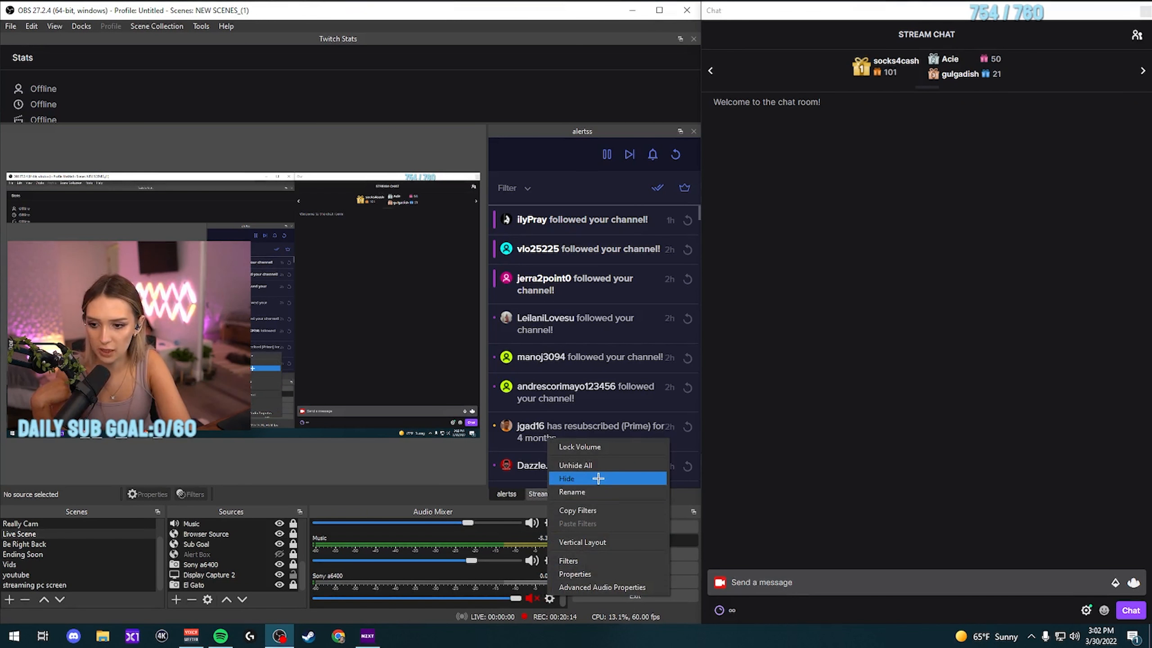
pyautogui.click(598, 478)
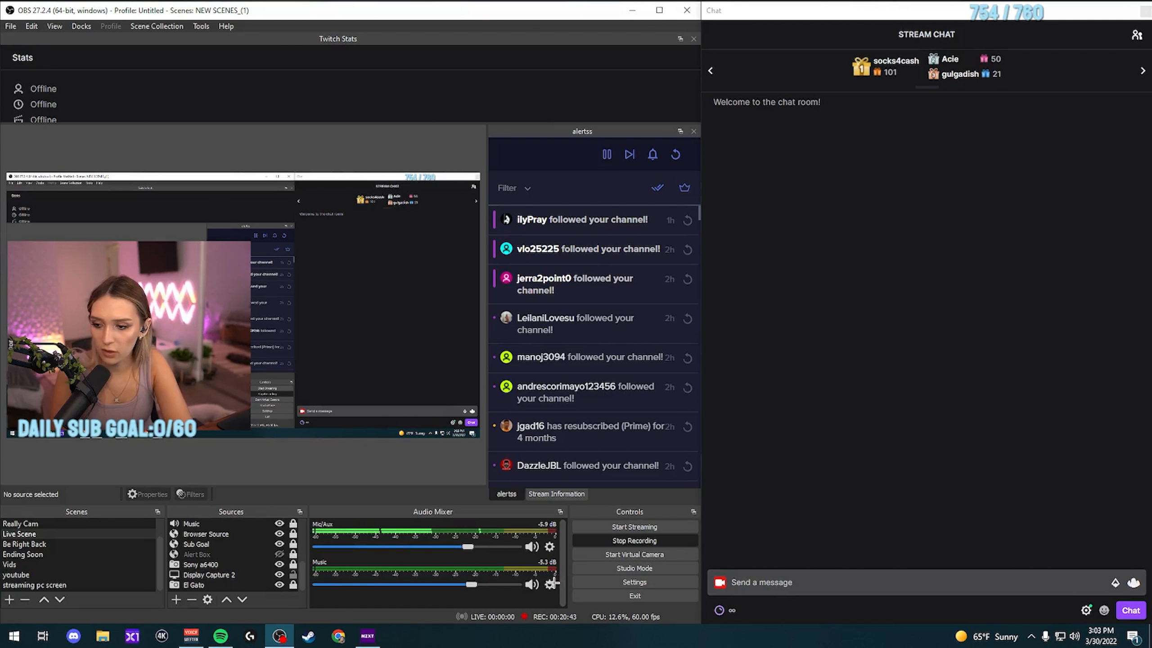
# Step: Check the Audio Track and Twitch VOD Track assignments in the streaming output settings
pyautogui.click(626, 582)
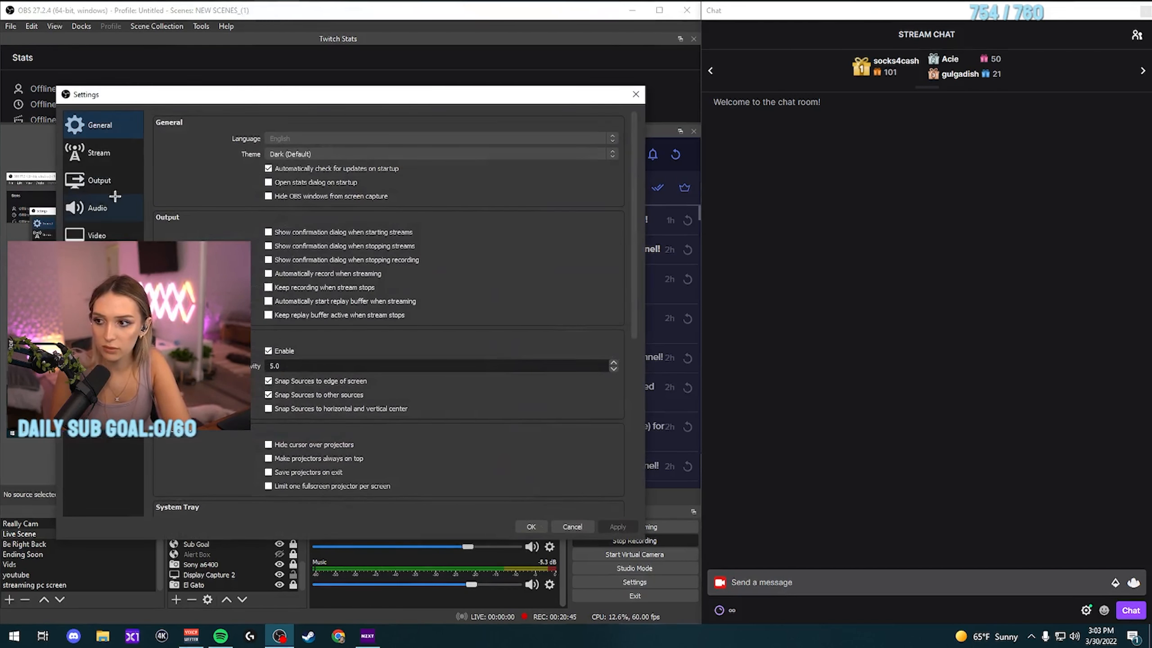
pyautogui.click(98, 162)
pyautogui.click(104, 186)
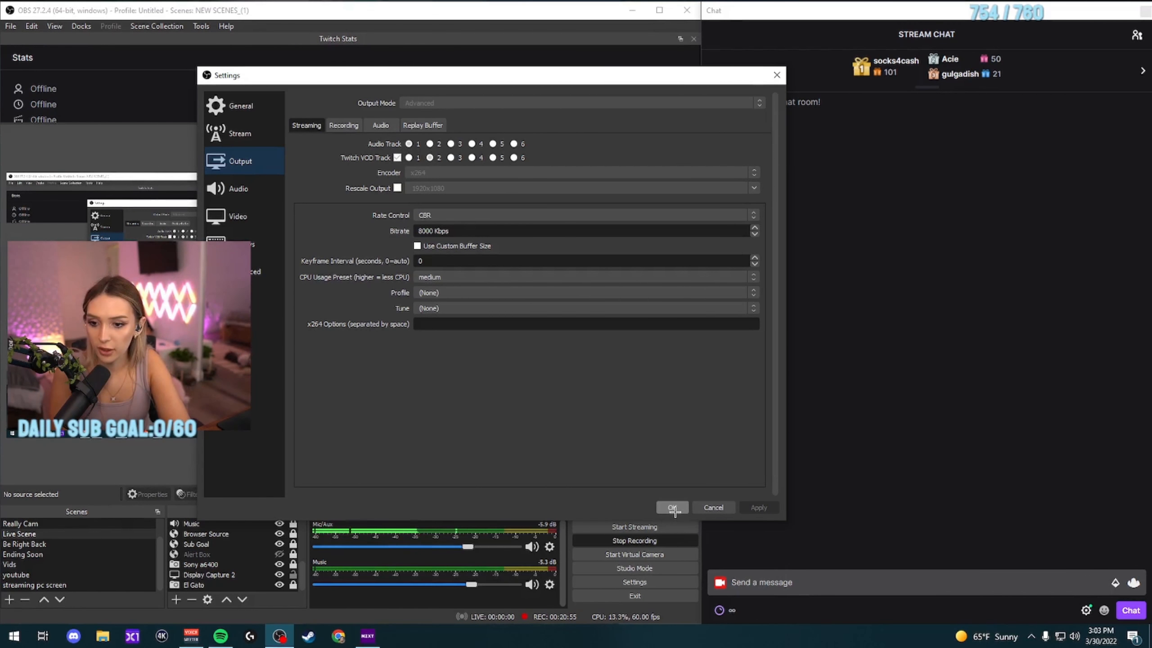
pyautogui.click(673, 507)
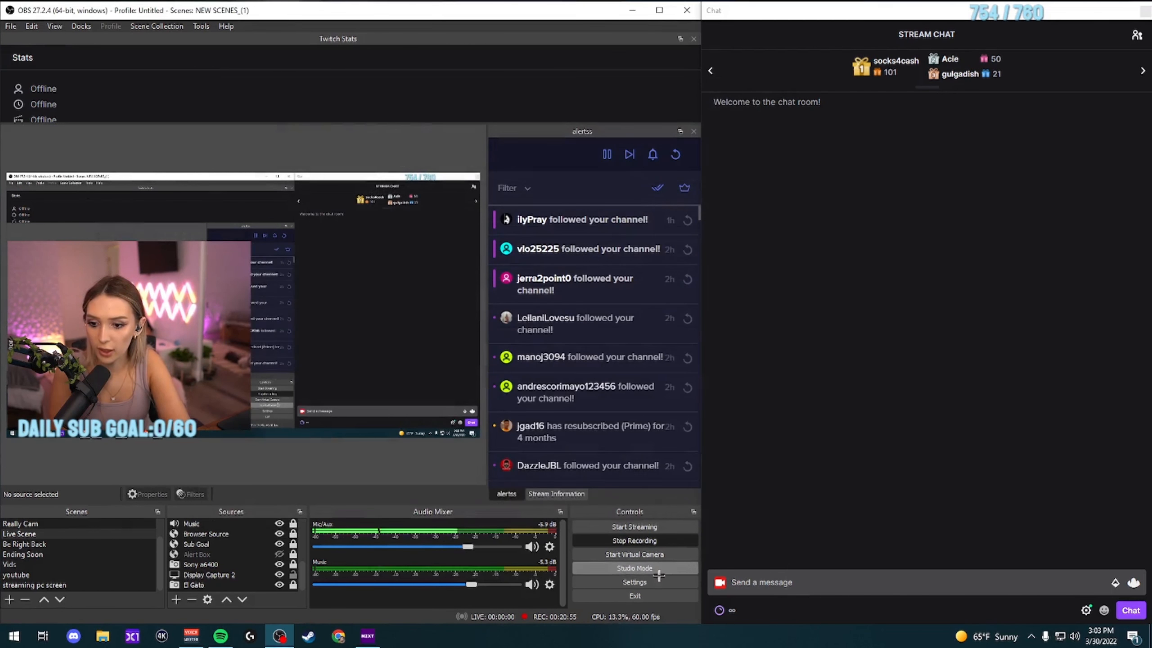
# Step: Review the Music source's track 2 assignment in the Advanced Audio Properties
pyautogui.click(550, 584)
pyautogui.click(603, 572)
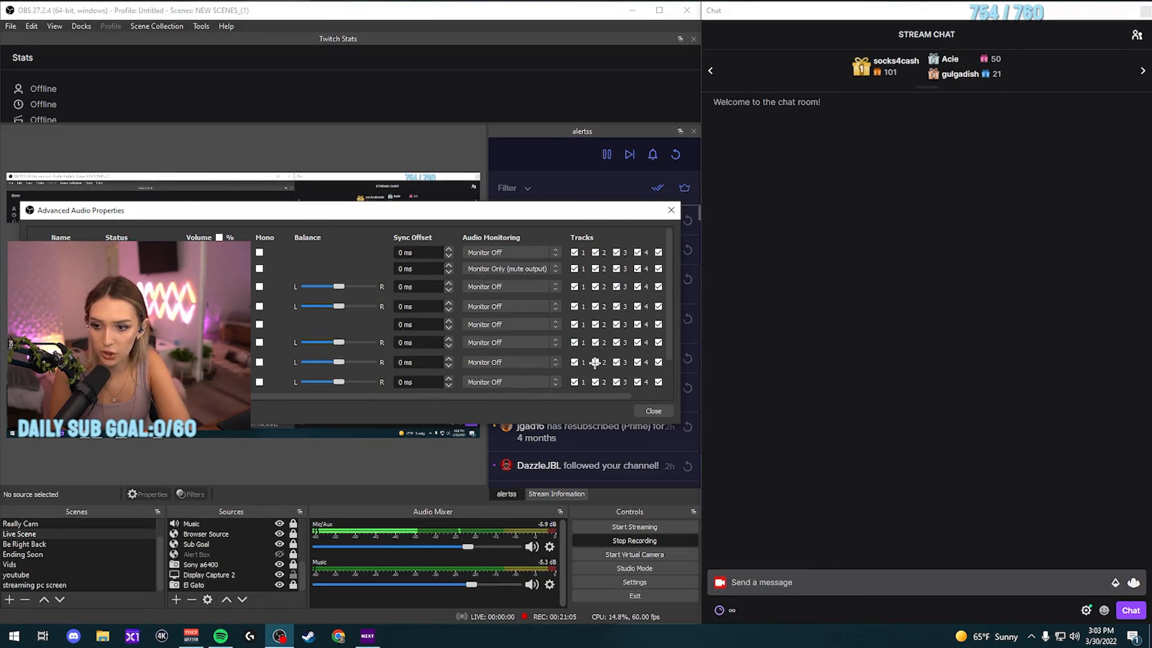
pyautogui.click(653, 411)
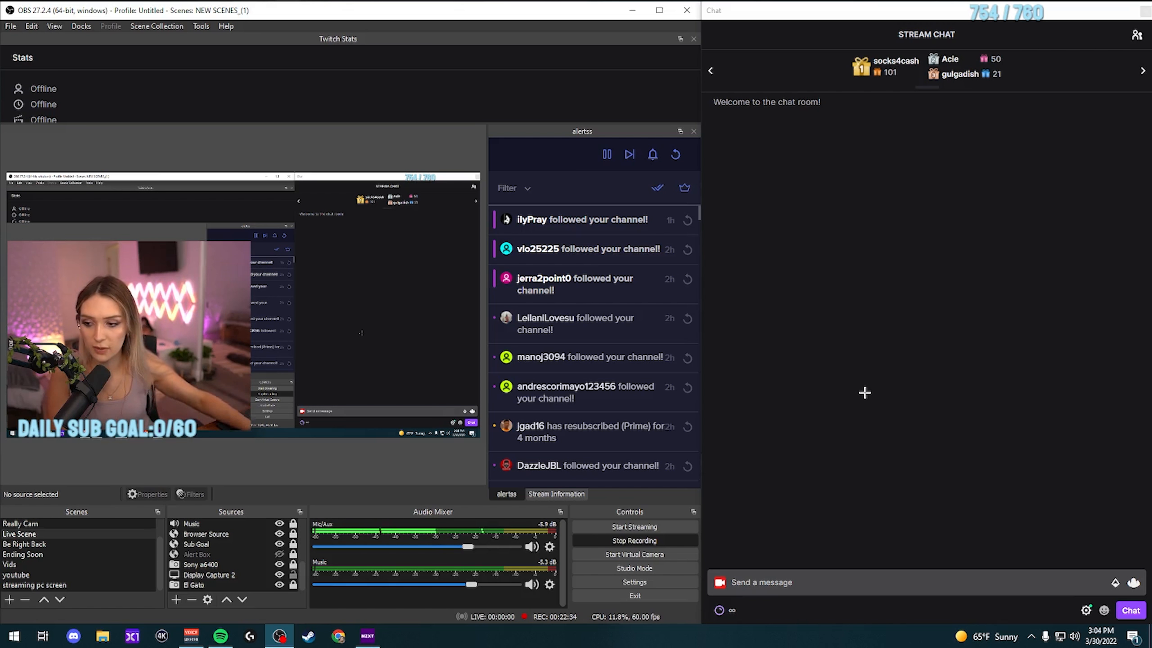
# Step: Hide the Display Capture 2 source, launch Chrome, and switch to the App volume and device preferences in Windows Sound settings
pyautogui.click(279, 574)
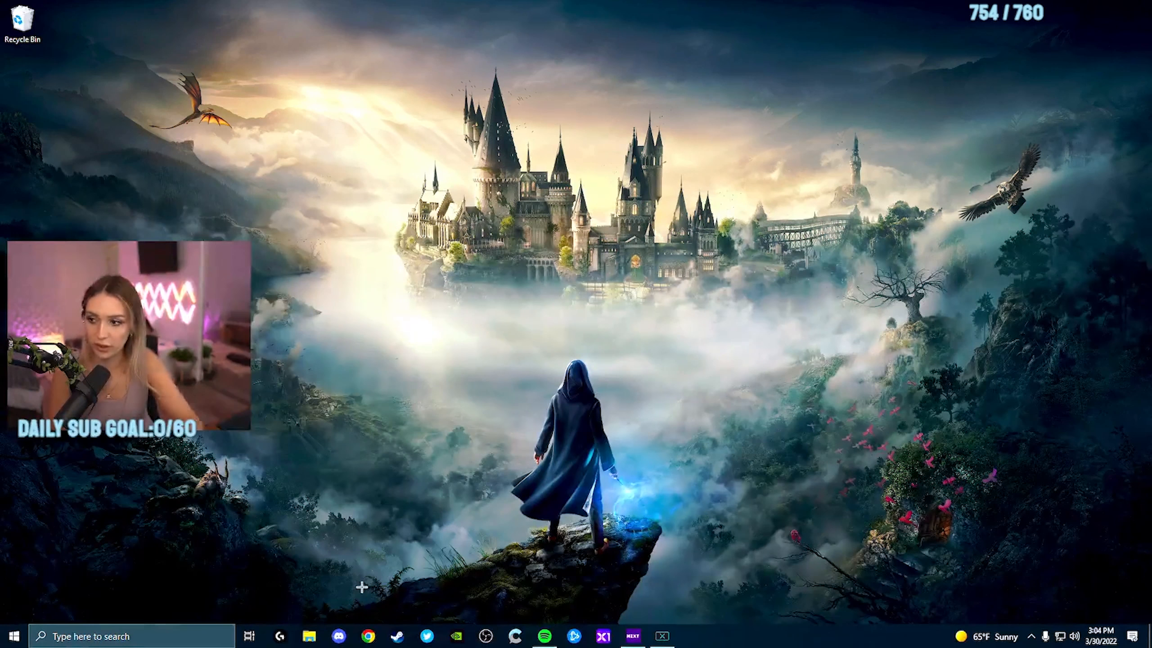
pyautogui.click(143, 631)
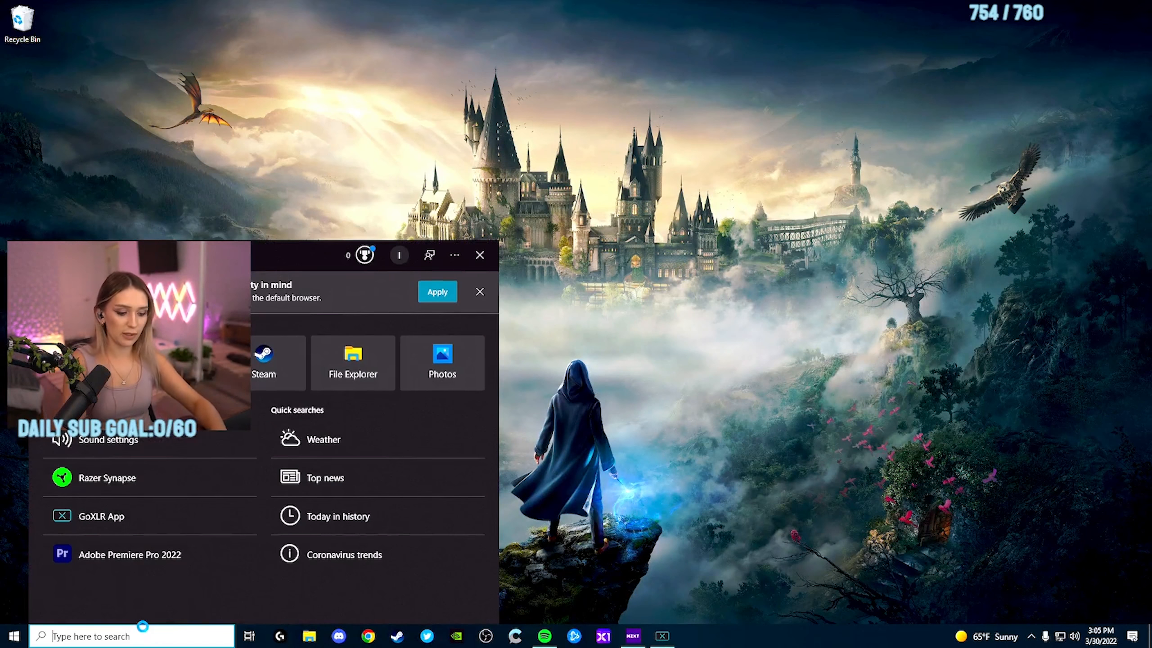
pyautogui.write('sound')
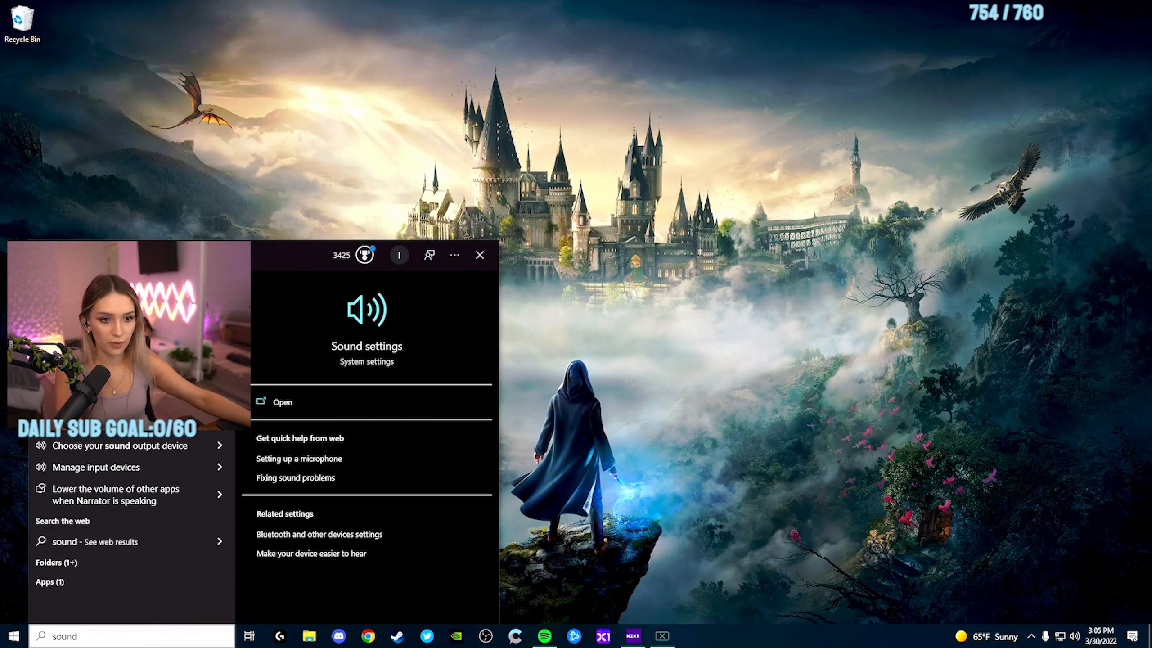
pyautogui.press('Return')
pyautogui.click(371, 637)
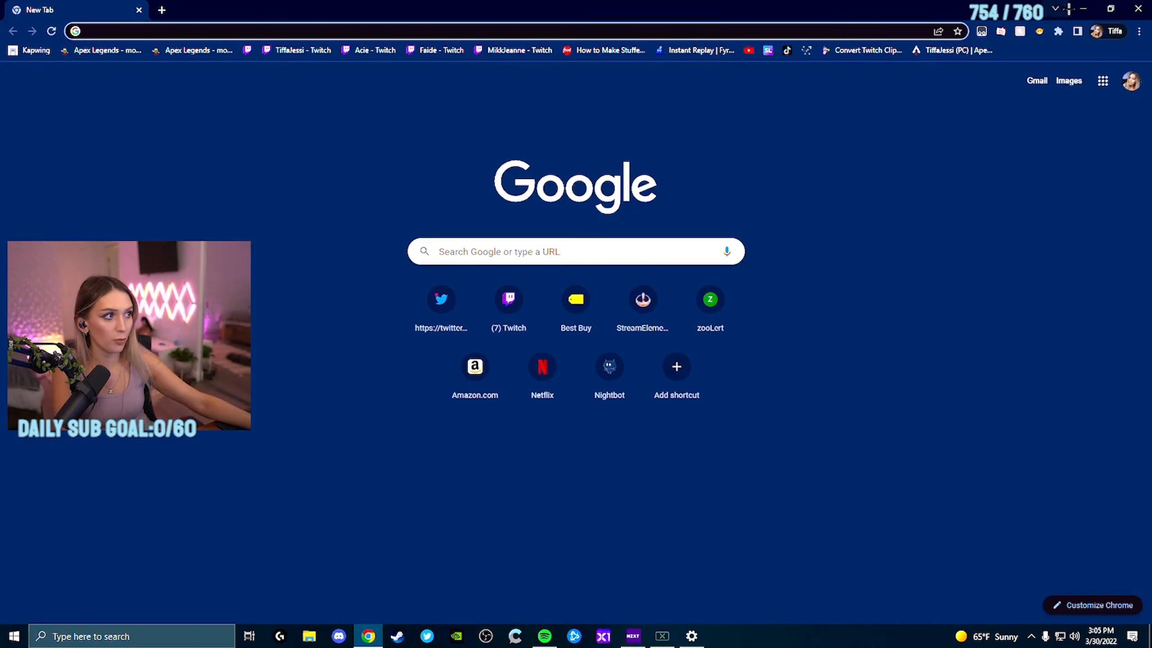
pyautogui.click(1083, 9)
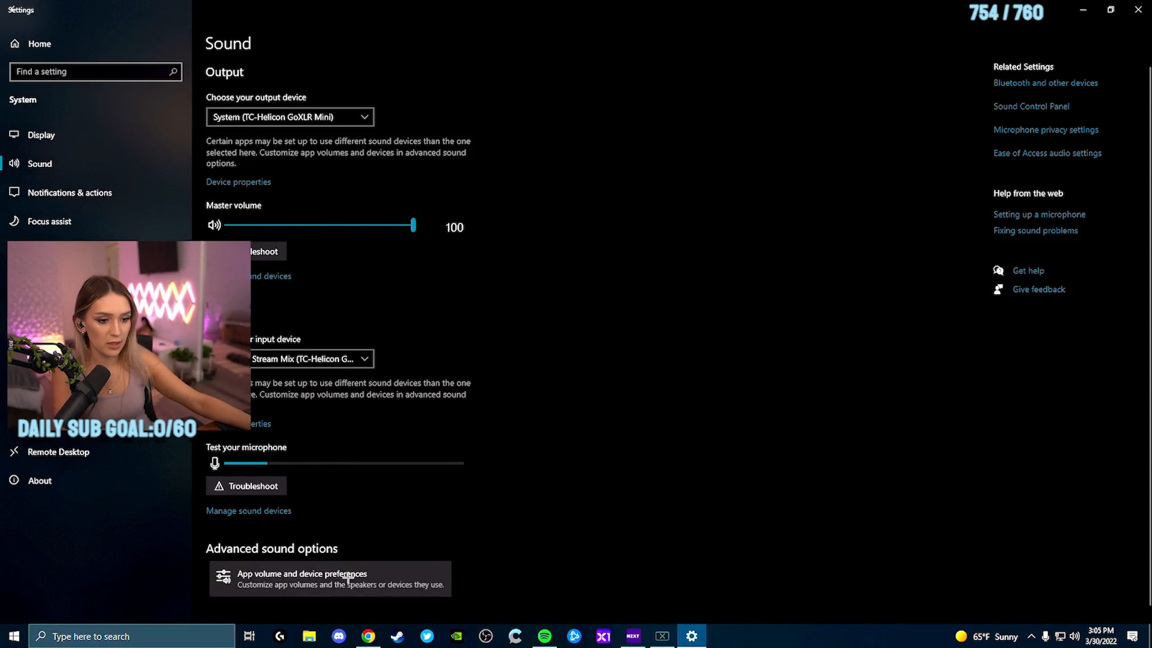
pyautogui.click(334, 572)
# Step: Open a live Twitch stream in Chrome to play browser audio, and return to the App volume and device preferences
pyautogui.hotkey('alt', 'Tab')
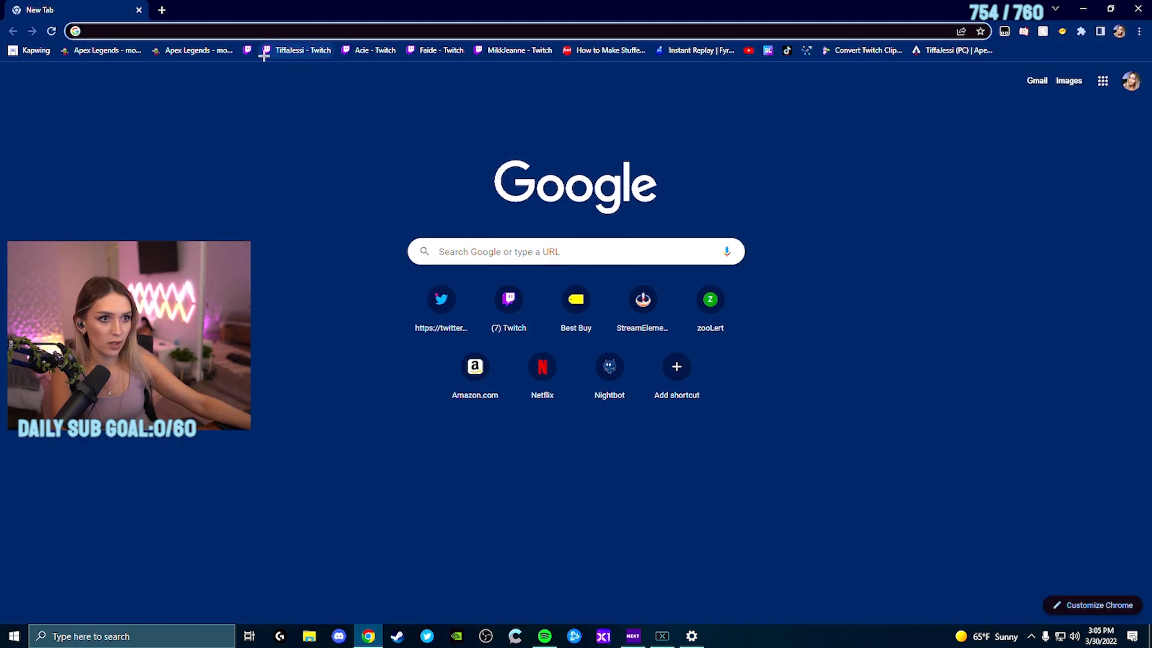
pyautogui.click(246, 50)
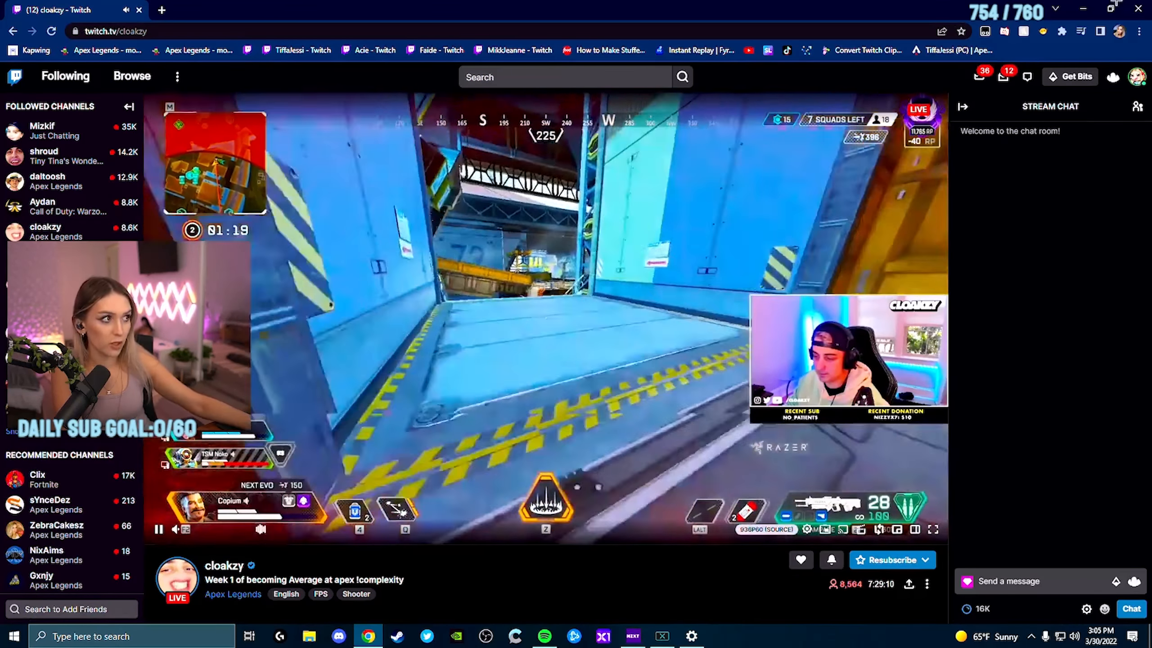
pyautogui.hotkey('alt', 'Tab')
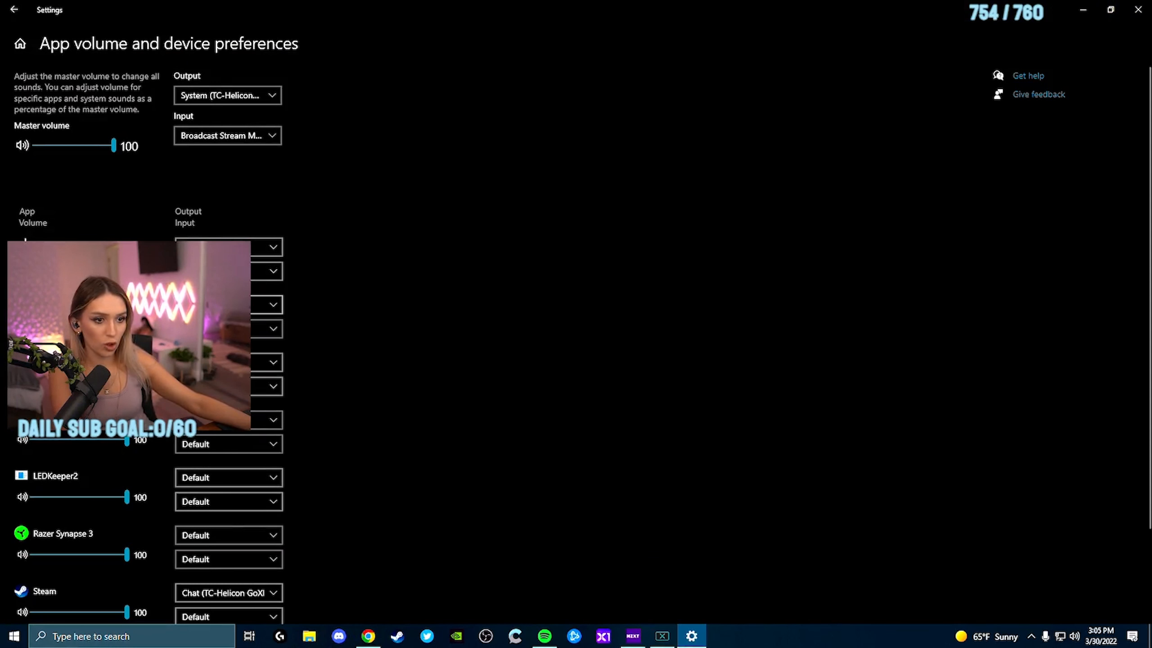
# Step: Review the output devices available to the second listed app, and close Windows Settings
pyautogui.click(228, 305)
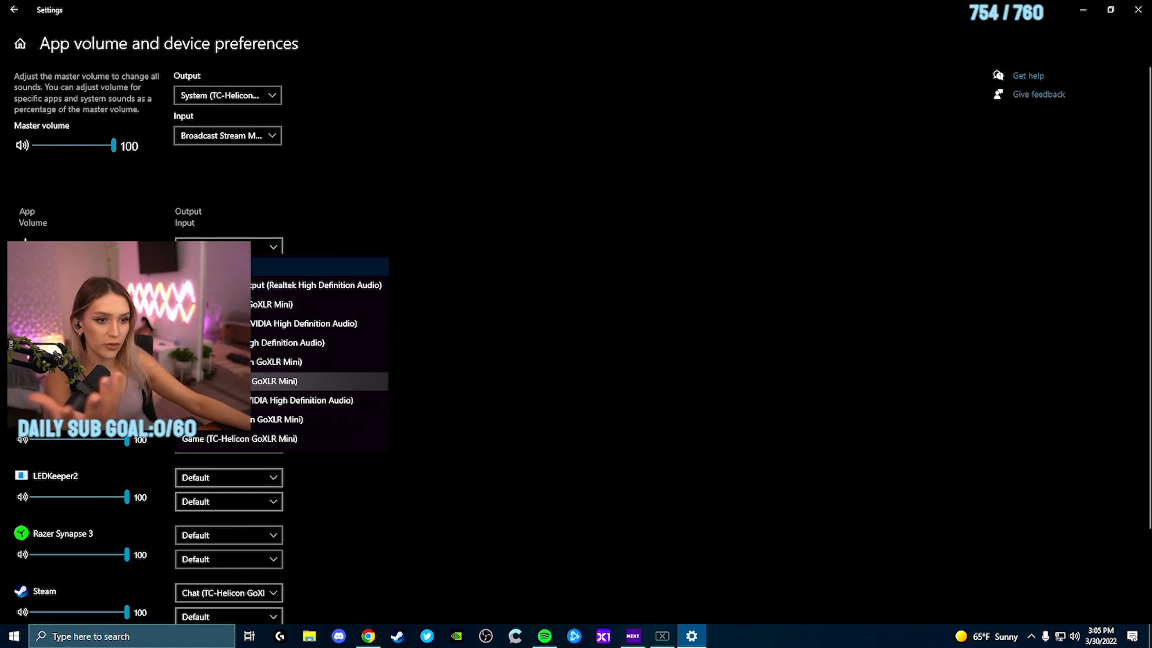
pyautogui.click(381, 320)
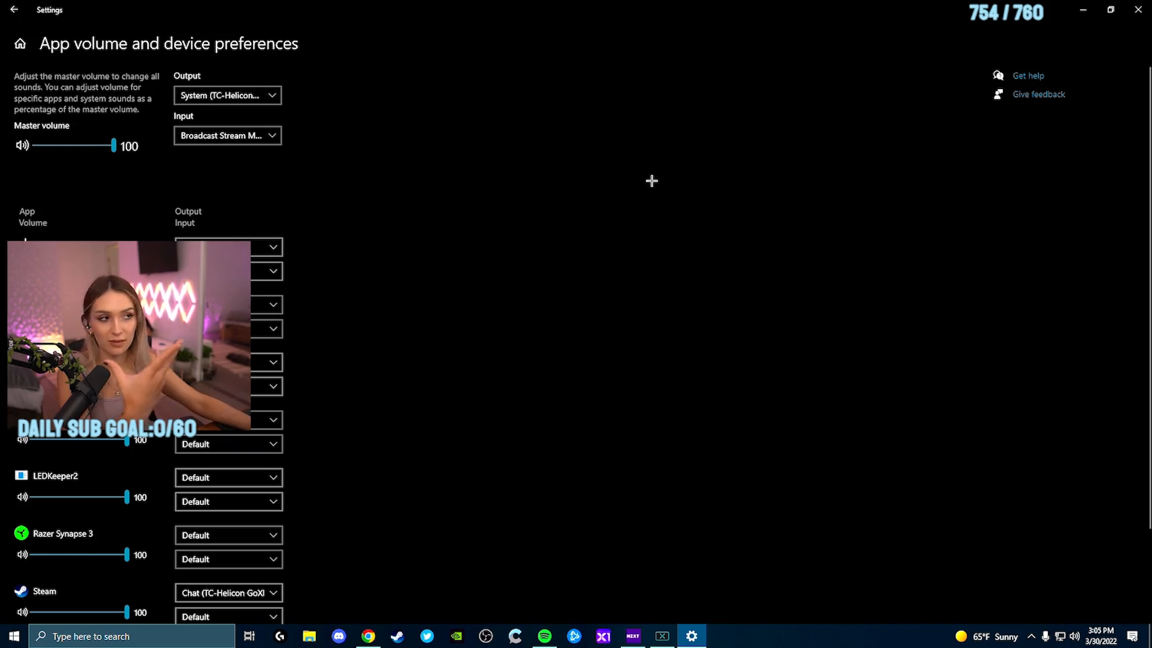
pyautogui.click(1083, 10)
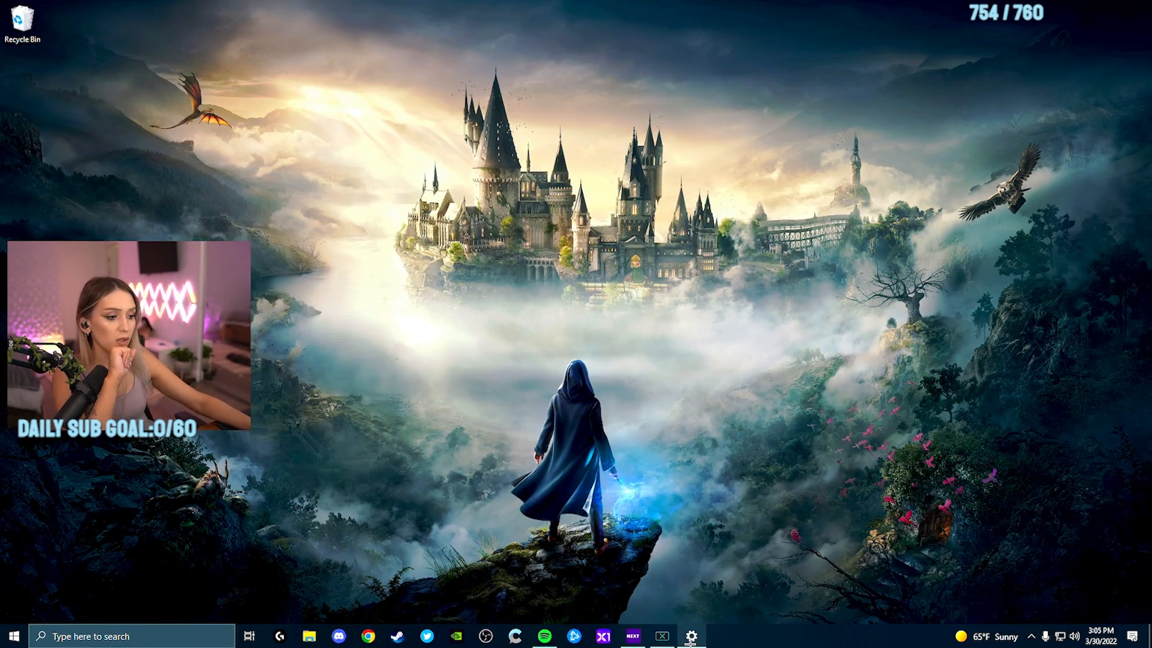
pyautogui.click(691, 636)
pyautogui.click(1138, 7)
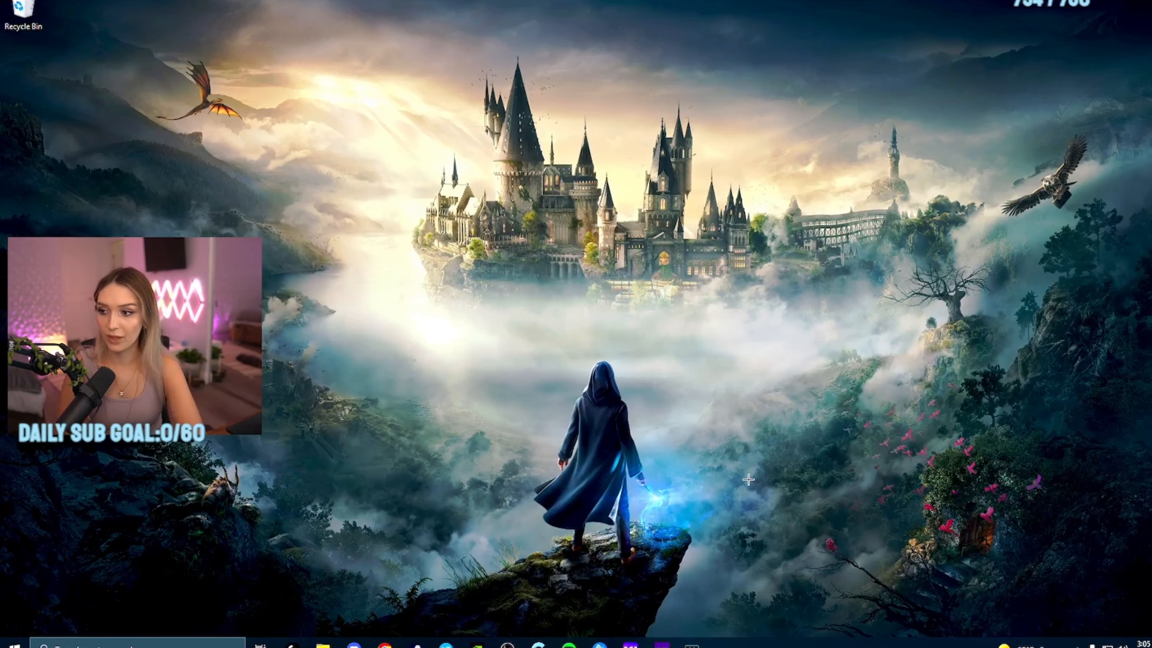